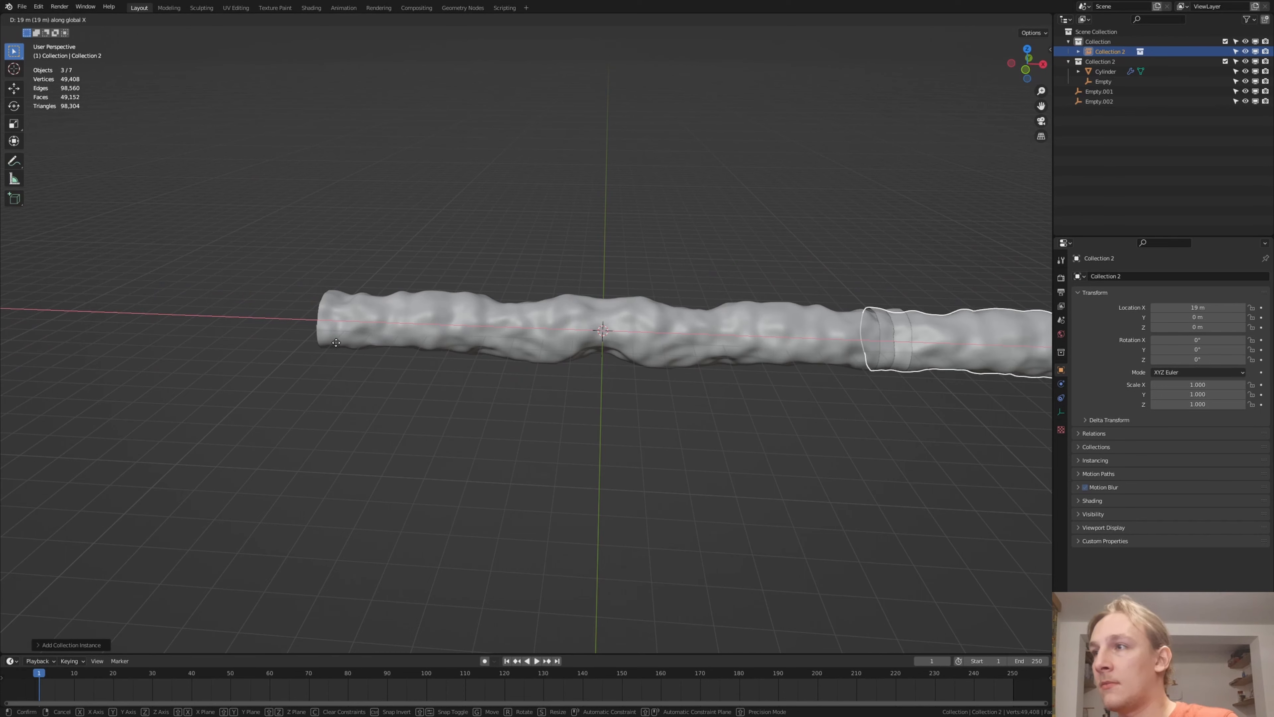
Finish moving the first Collection 2 instance along X to 20 m so it continues the original tunnel segment
click(782, 315)
scroll(954, 328, up, 3)
scroll(955, 327, up, 2)
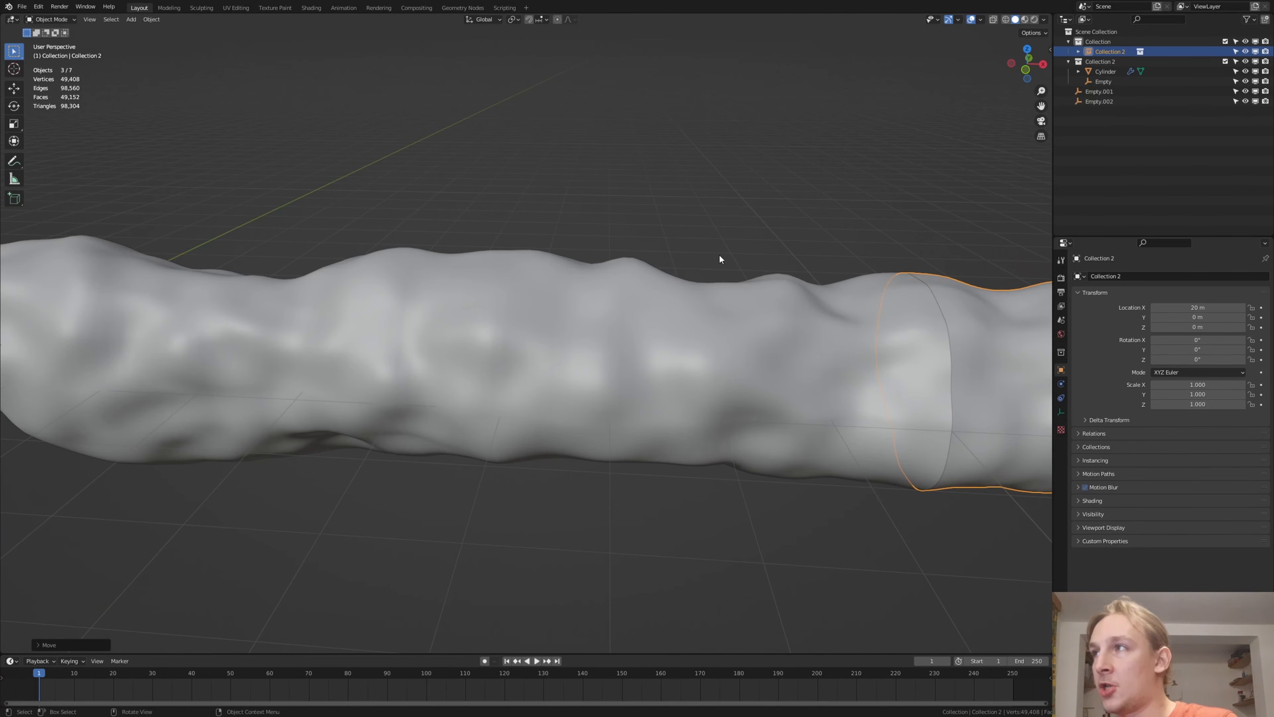
Add a second instance of Collection 2 and move it along X to 40 m, end to end with the previous segment
scroll(719, 254, down, 6)
shift+middle_drag(725, 276, 461, 327)
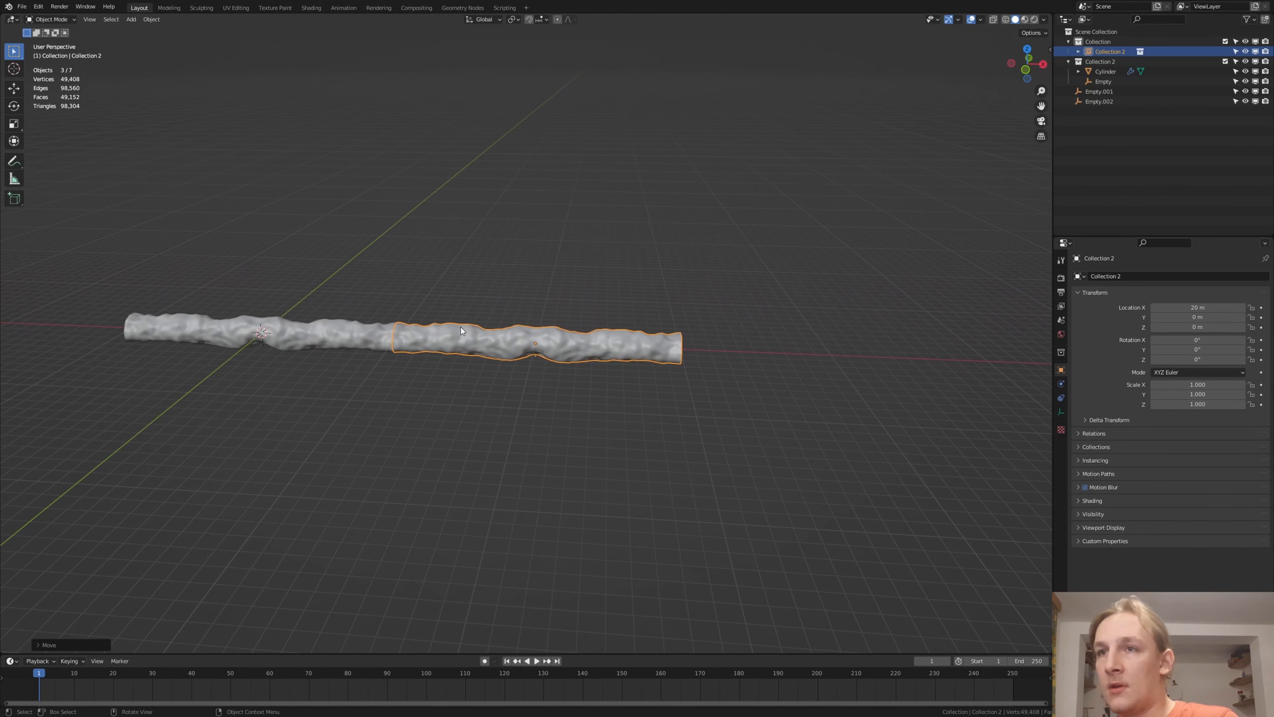
key(shift+a)
mouse_move(463, 330)
click(510, 343)
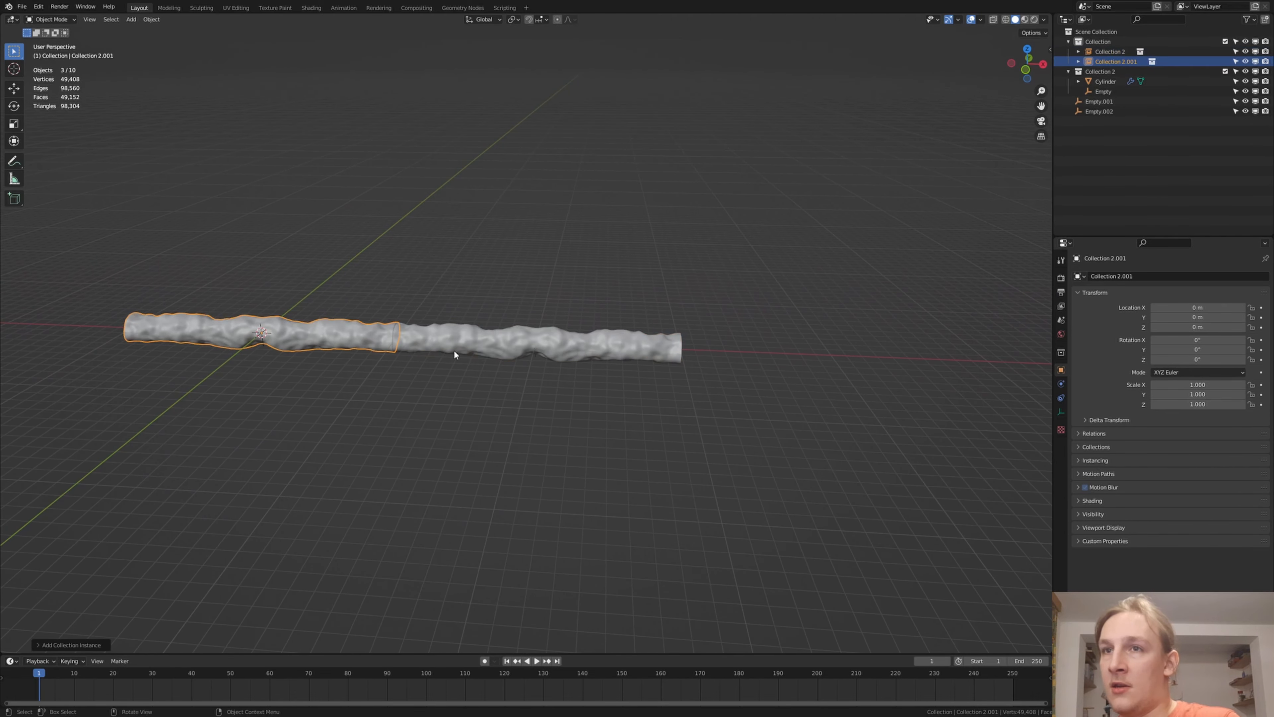
key(g)
key(x)
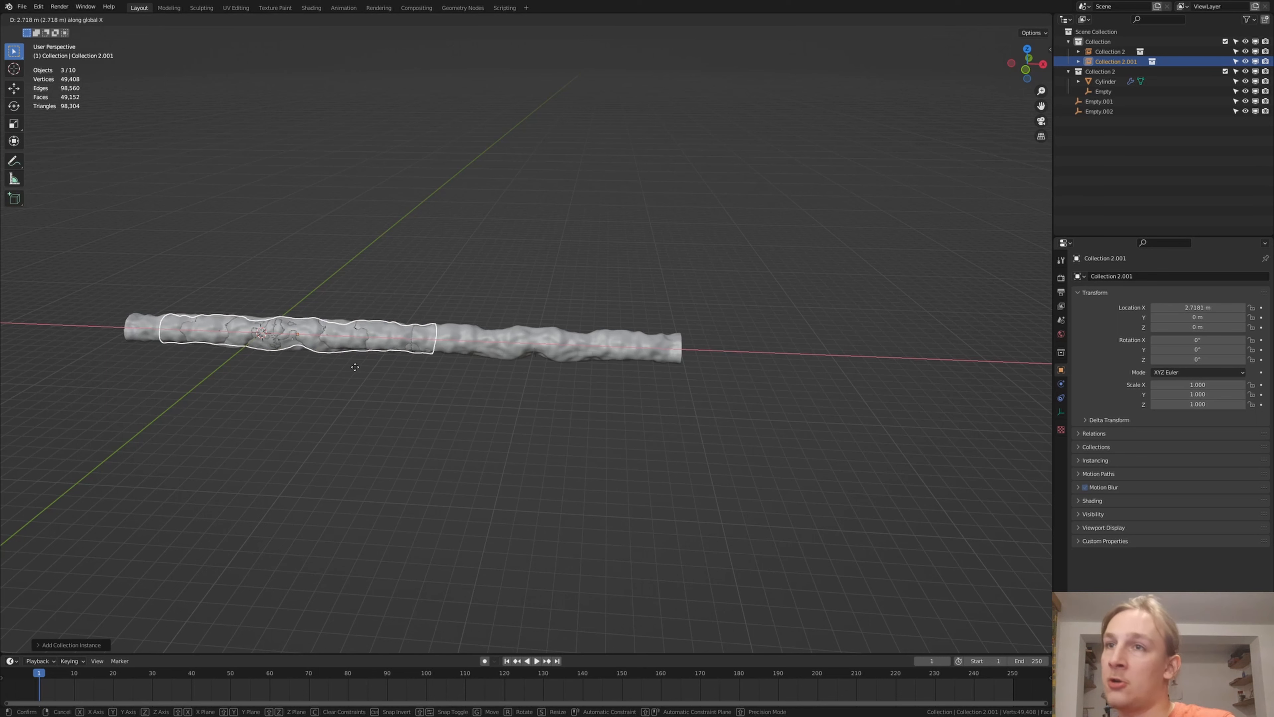
click(869, 412)
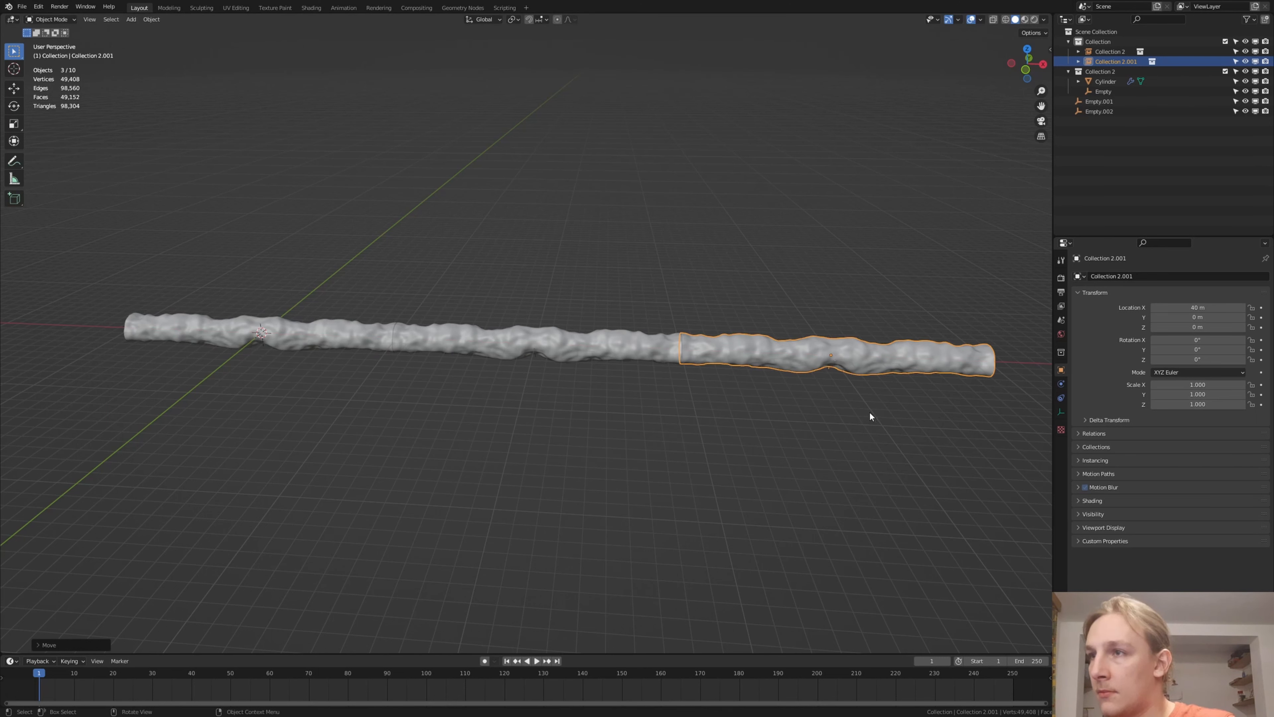
Add a third instance of Collection 2 and move it along X to 60 m at the end of the tunnel
shift+middle_drag(807, 399, 533, 405)
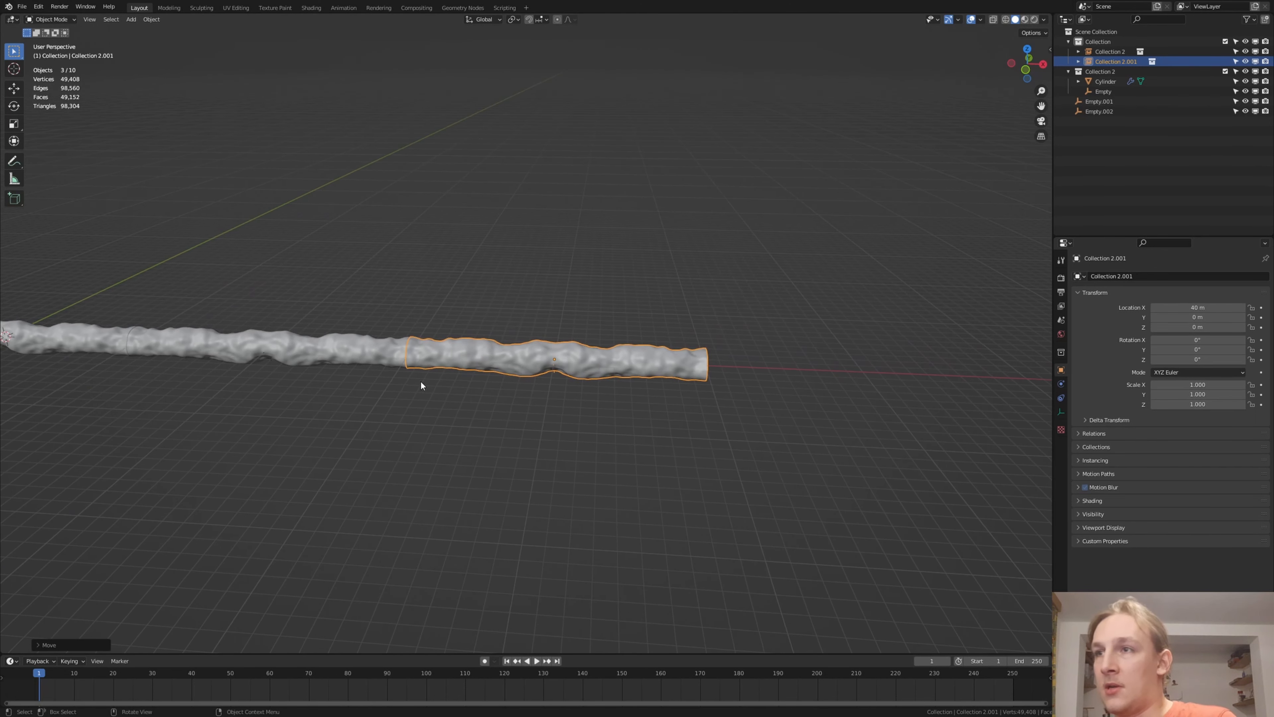
key(shift+a)
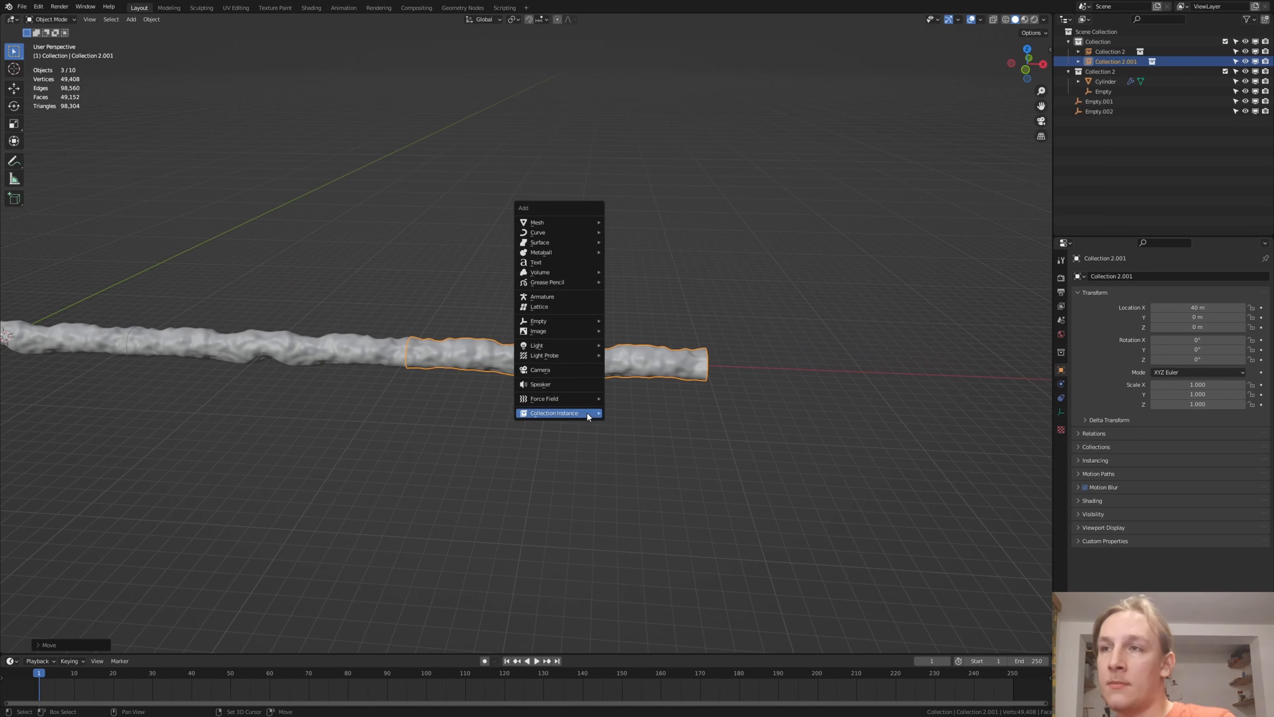
mouse_move(586, 412)
click(636, 417)
key(g)
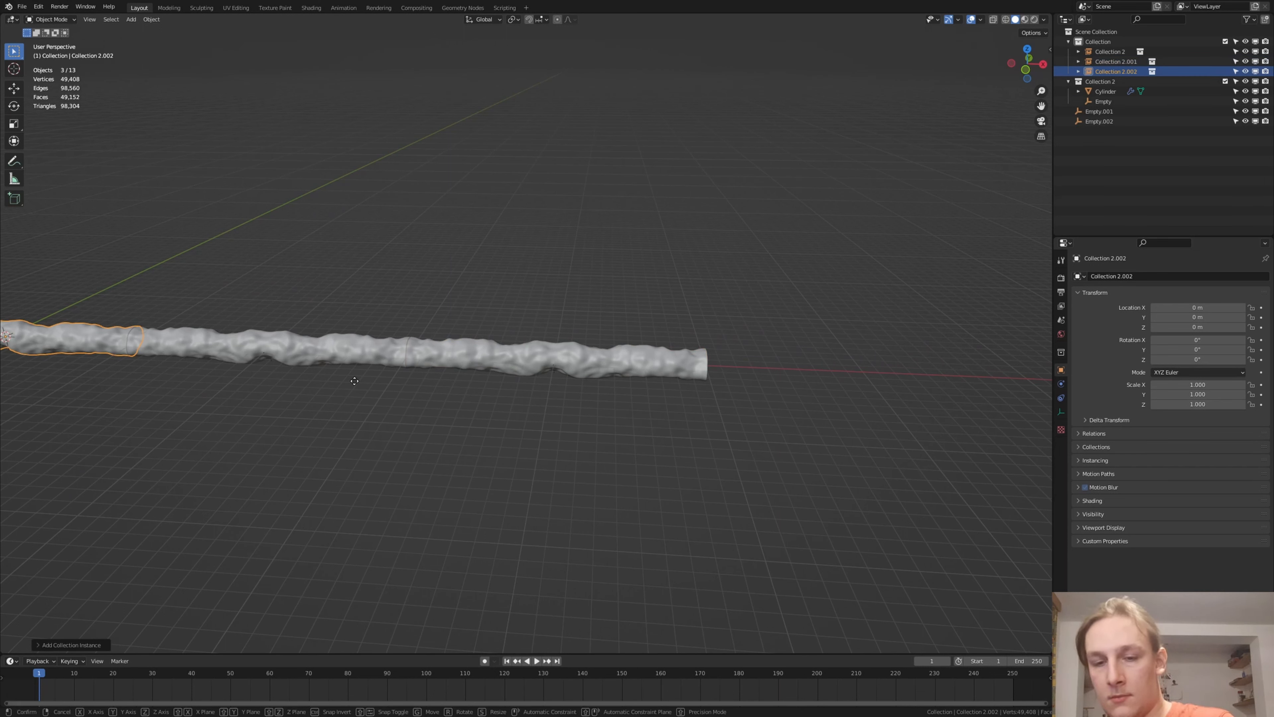
key(x)
click(170, 436)
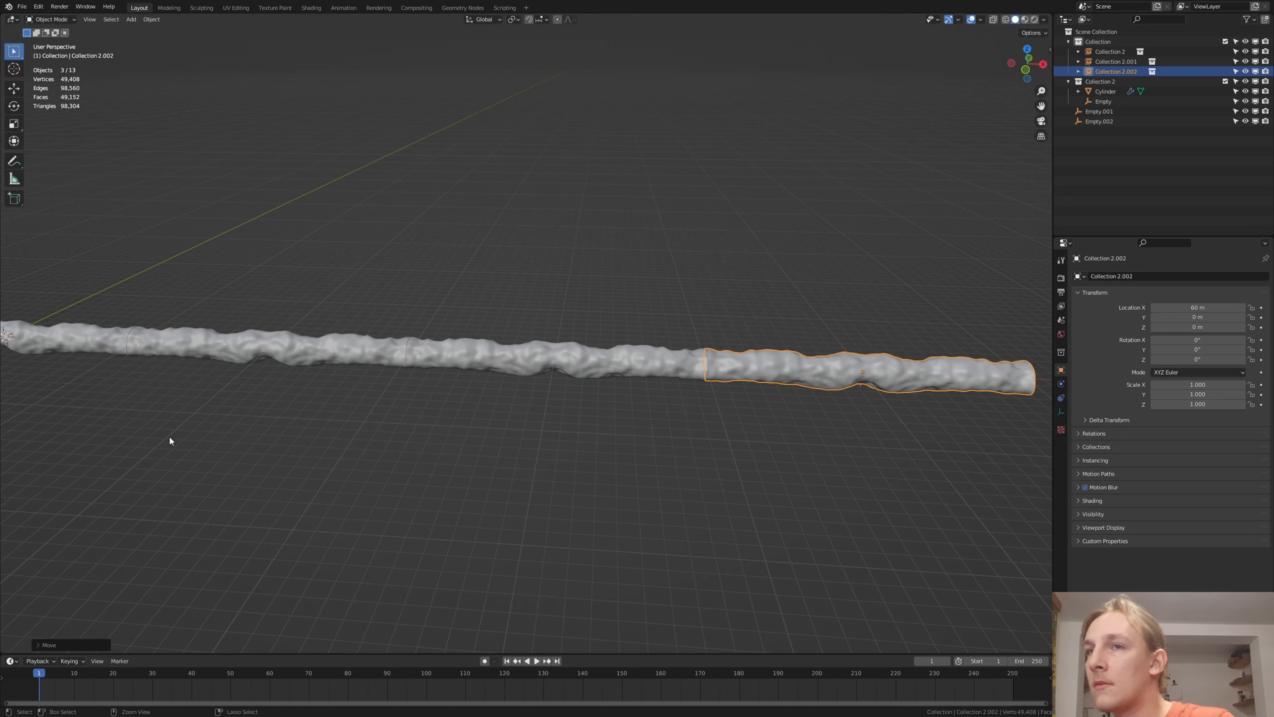
Add a fourth instance of Collection 2 and move it along X to 80 m to extend the tunnel further
scroll(351, 384, down, 3)
key(shift+a)
mouse_move(405, 367)
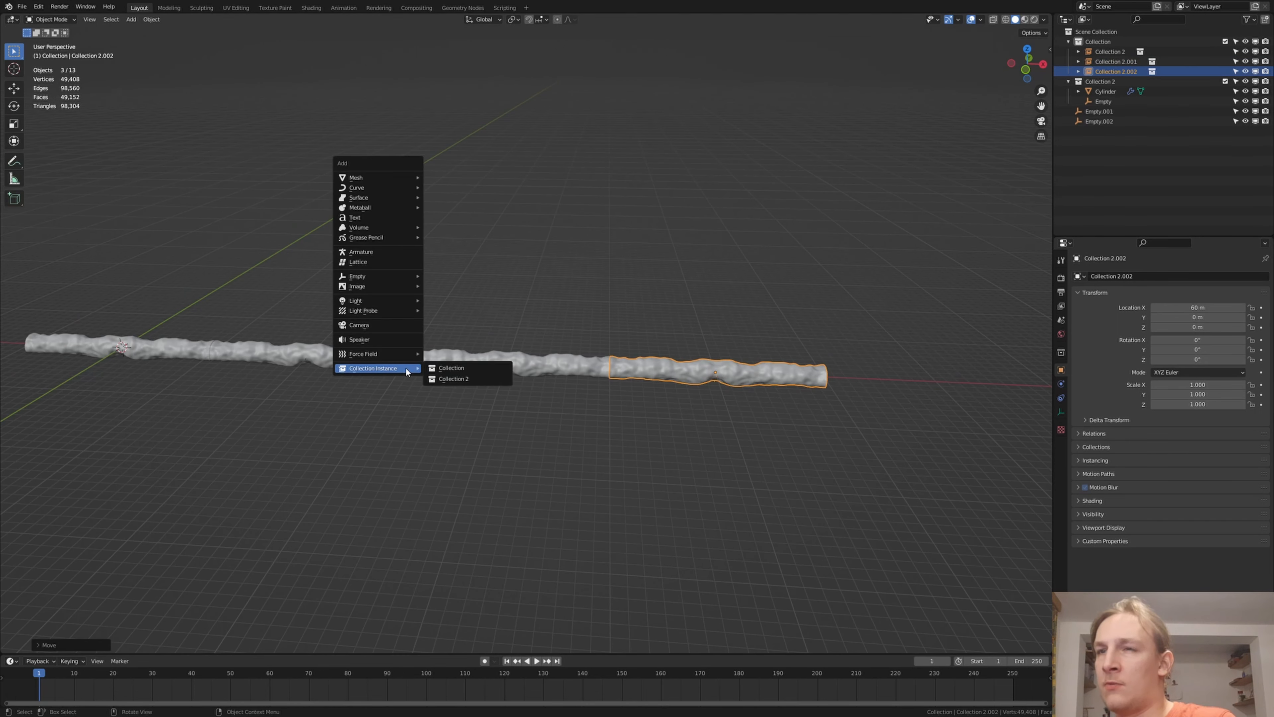
click(457, 380)
key(g)
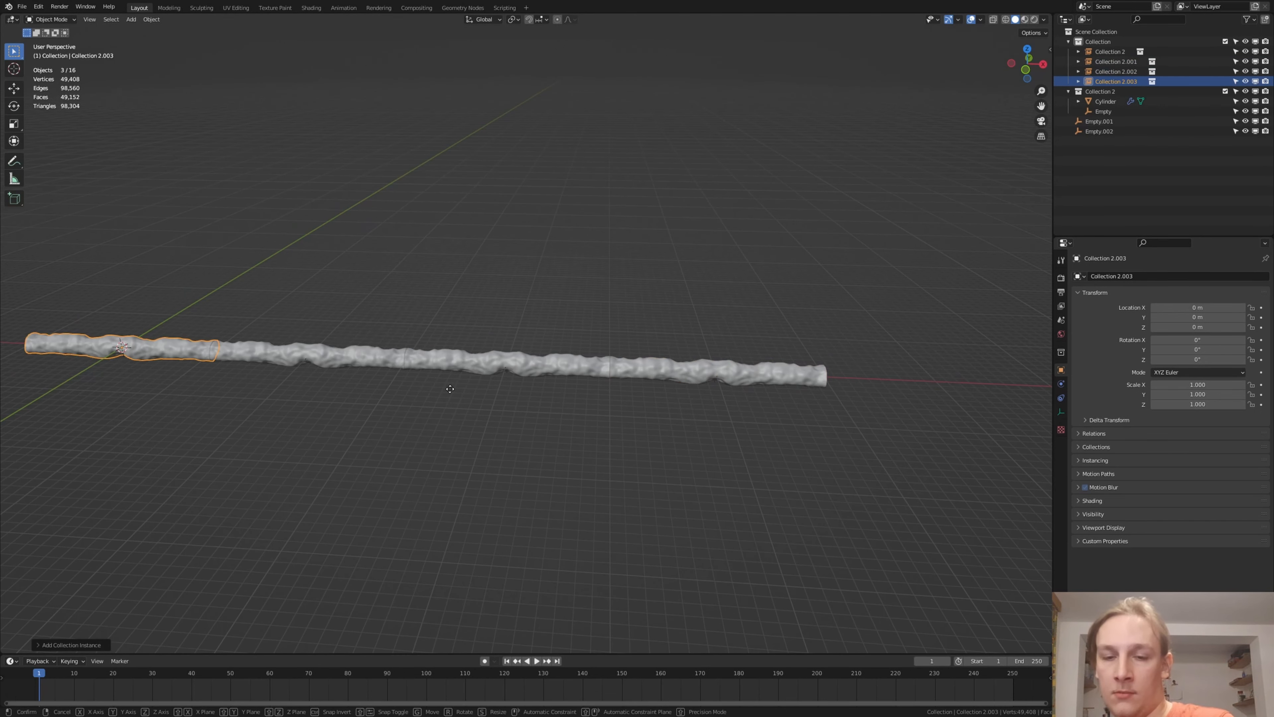
key(x)
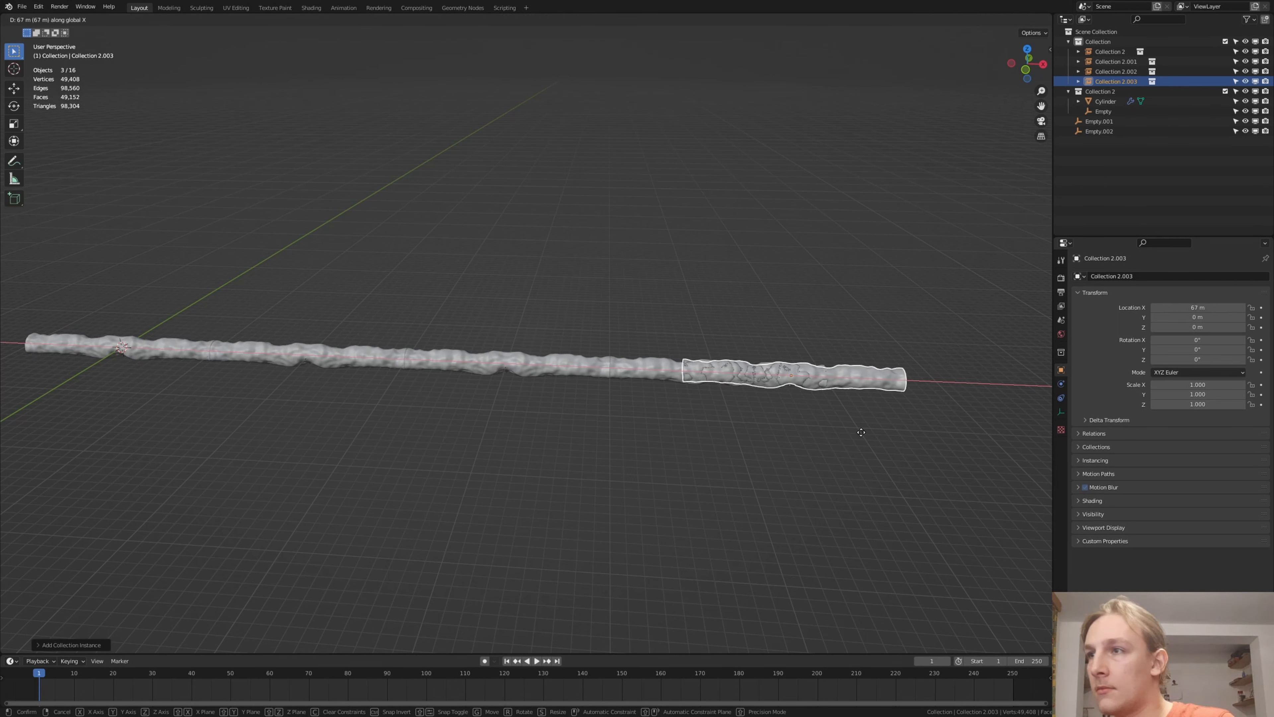
ctrl+click(1004, 427)
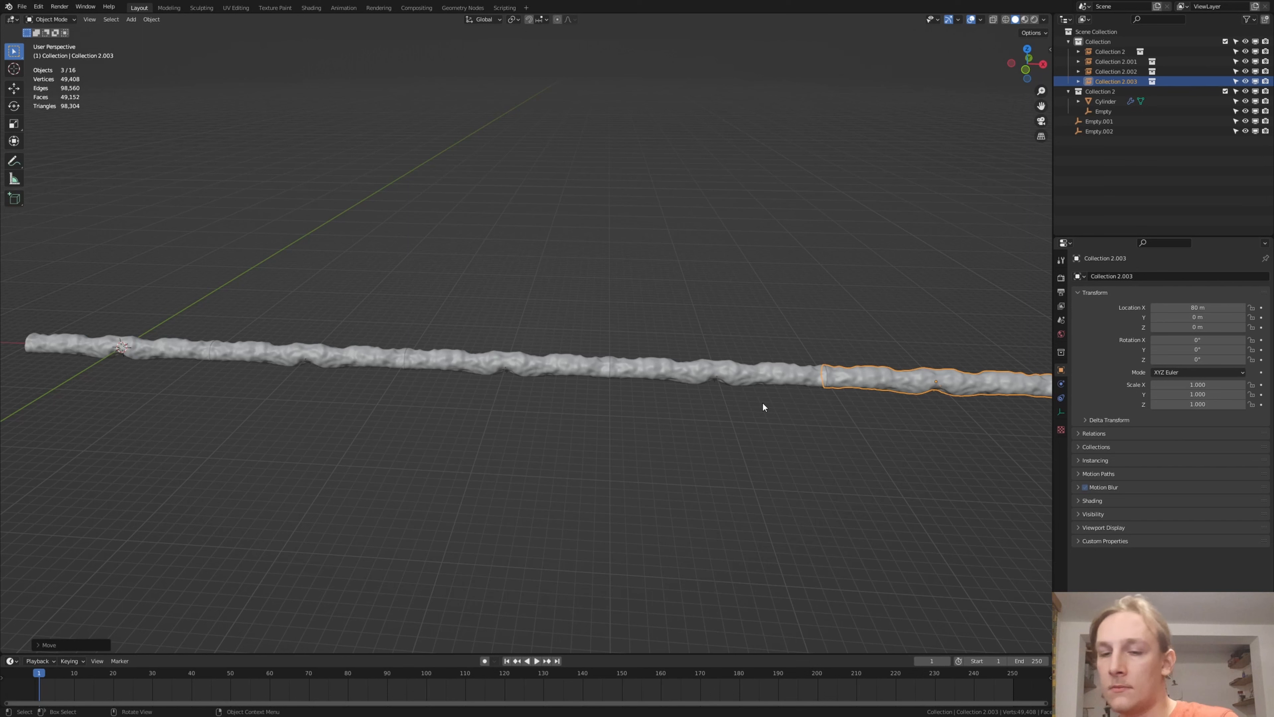
Add a camera and, in top view, set its X location to -8 m
shift+middle_drag(154, 352, 462, 393)
key(shift+a)
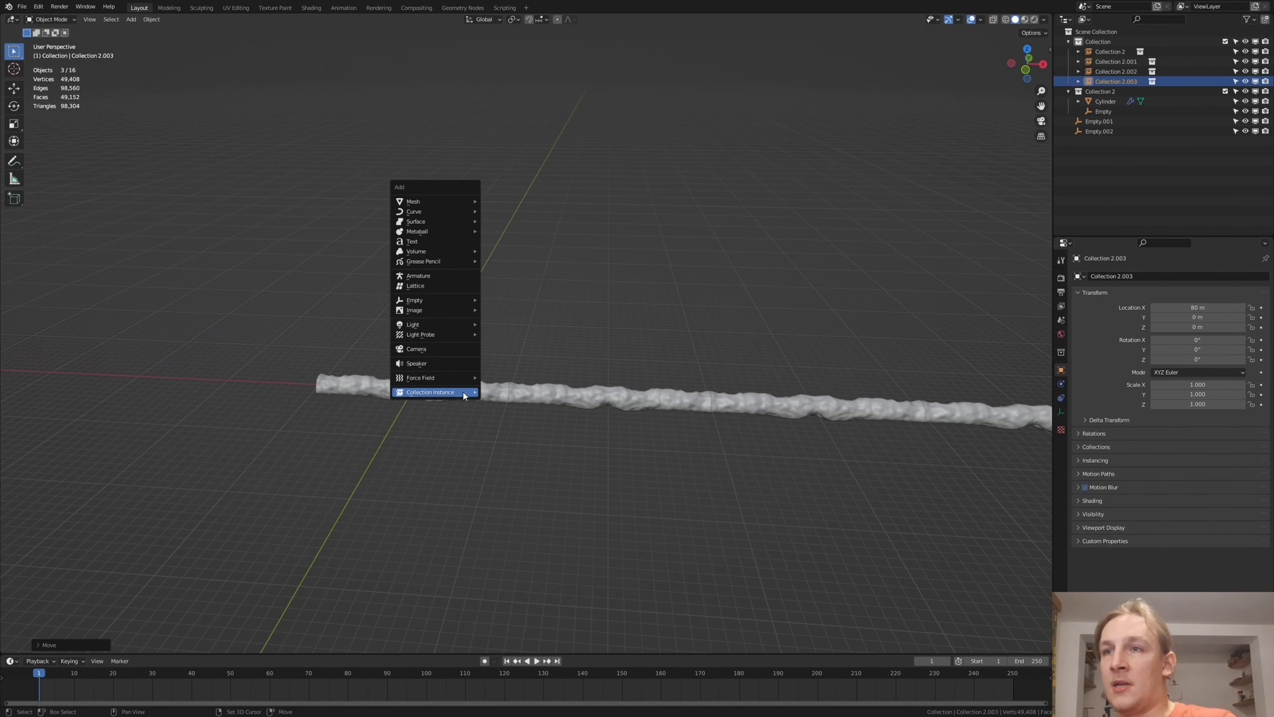
click(445, 351)
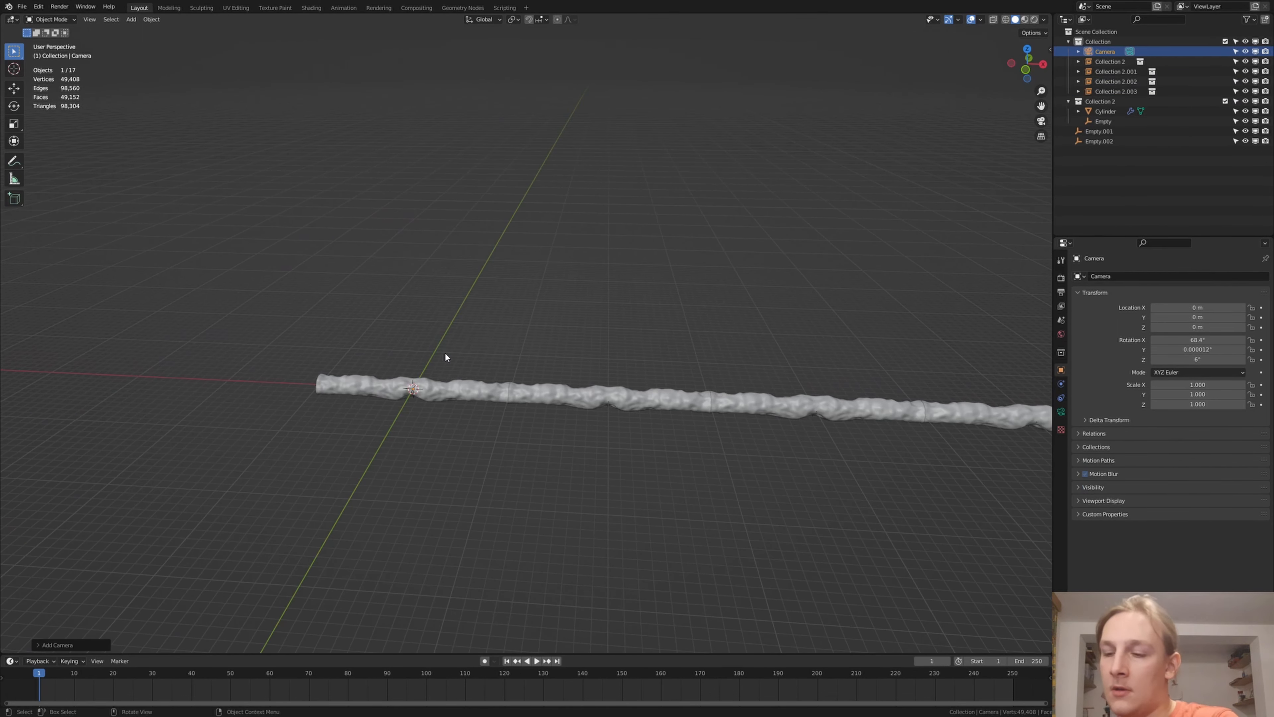
key(KP_7)
scroll(345, 357, up, 7)
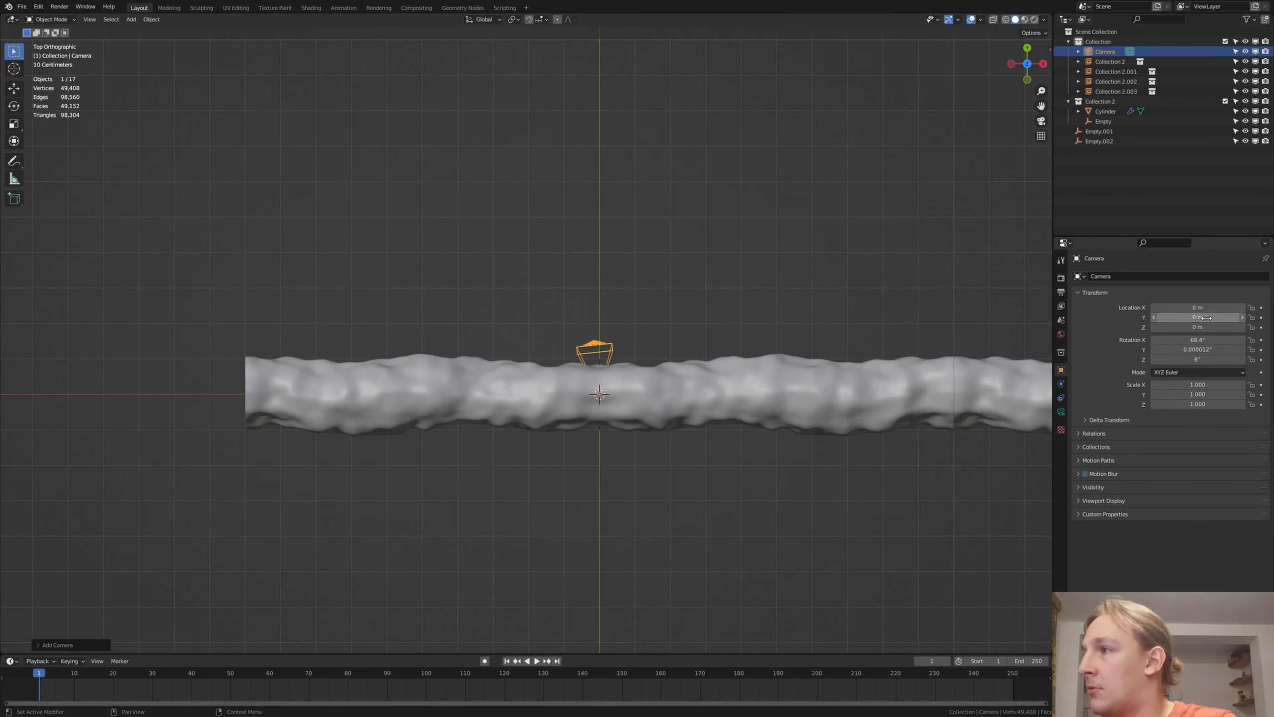
click(1203, 307)
key(BackSpace)
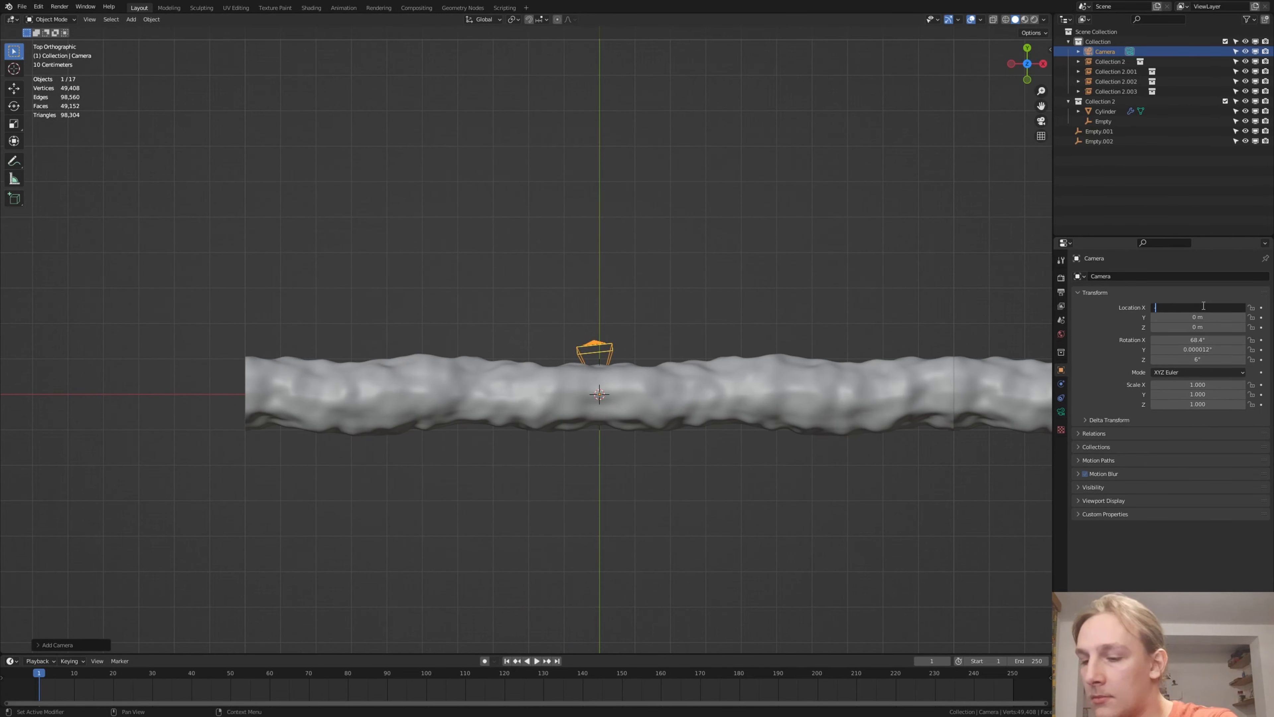
text(-8)
key(Return)
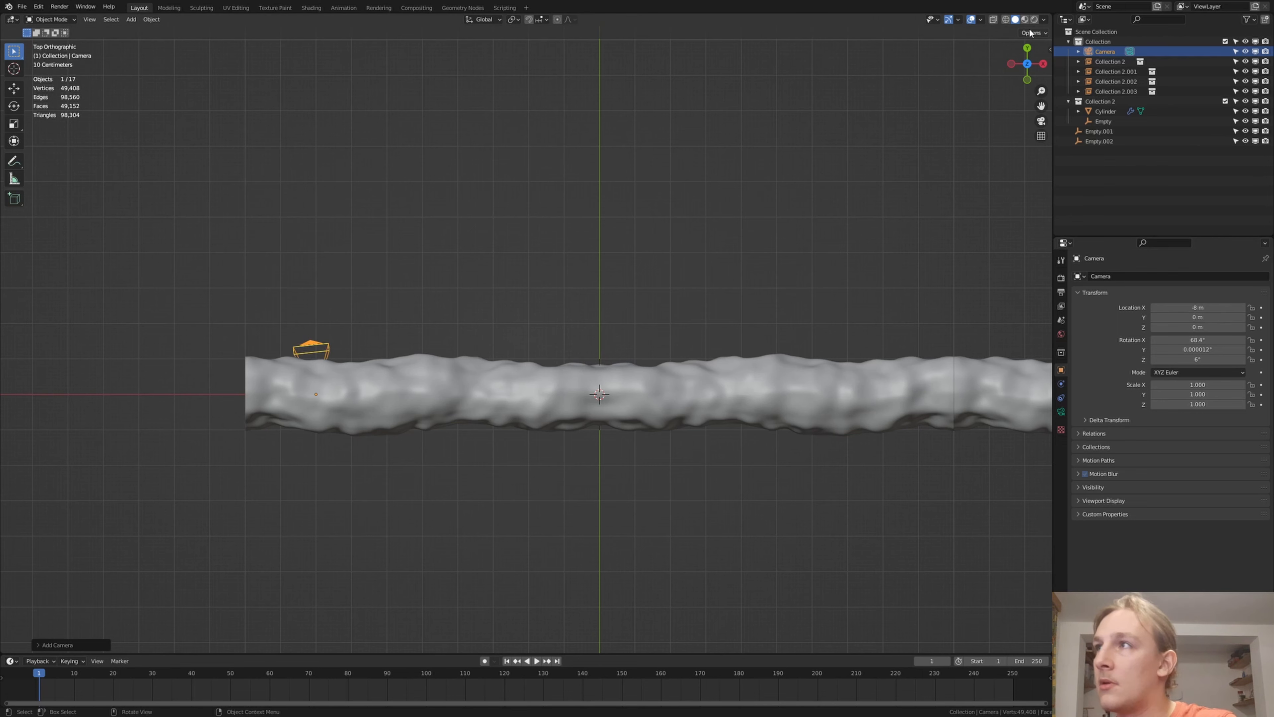
Show the scene in wireframe and move the camera along X to -10 m, at the tunnel's open end
click(1005, 19)
scroll(279, 313, up, 2)
key(g)
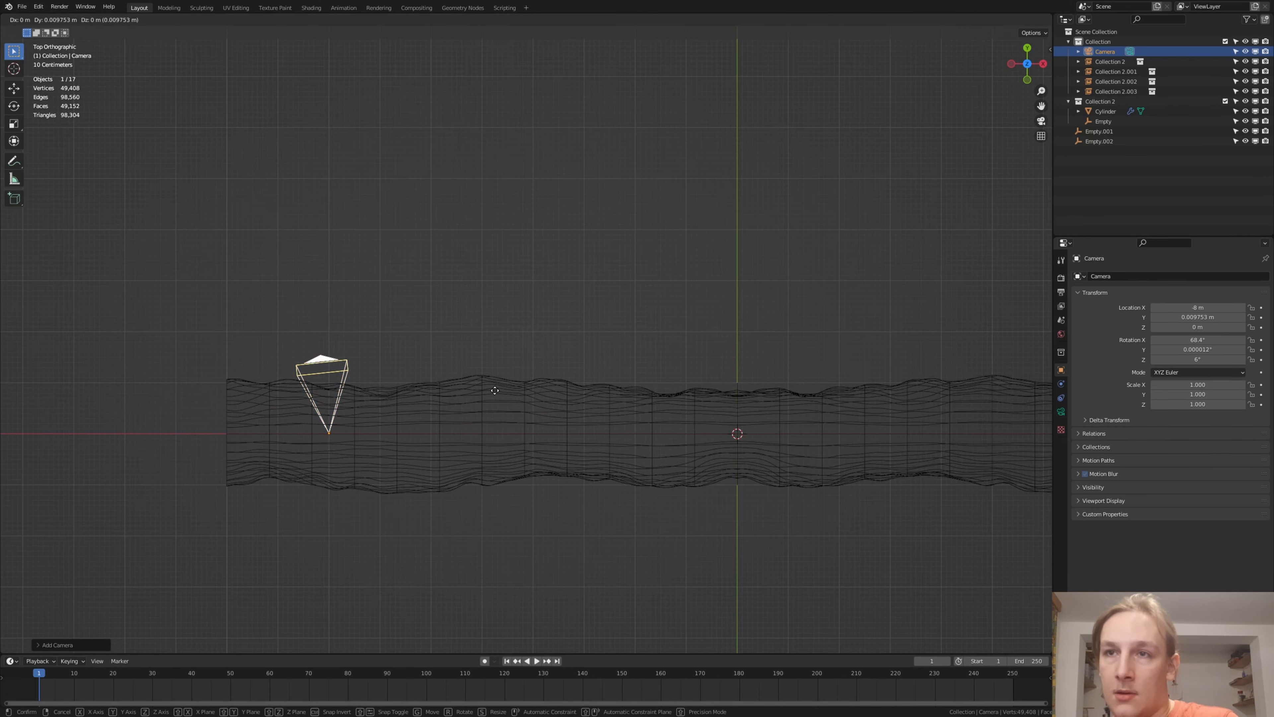
key(x)
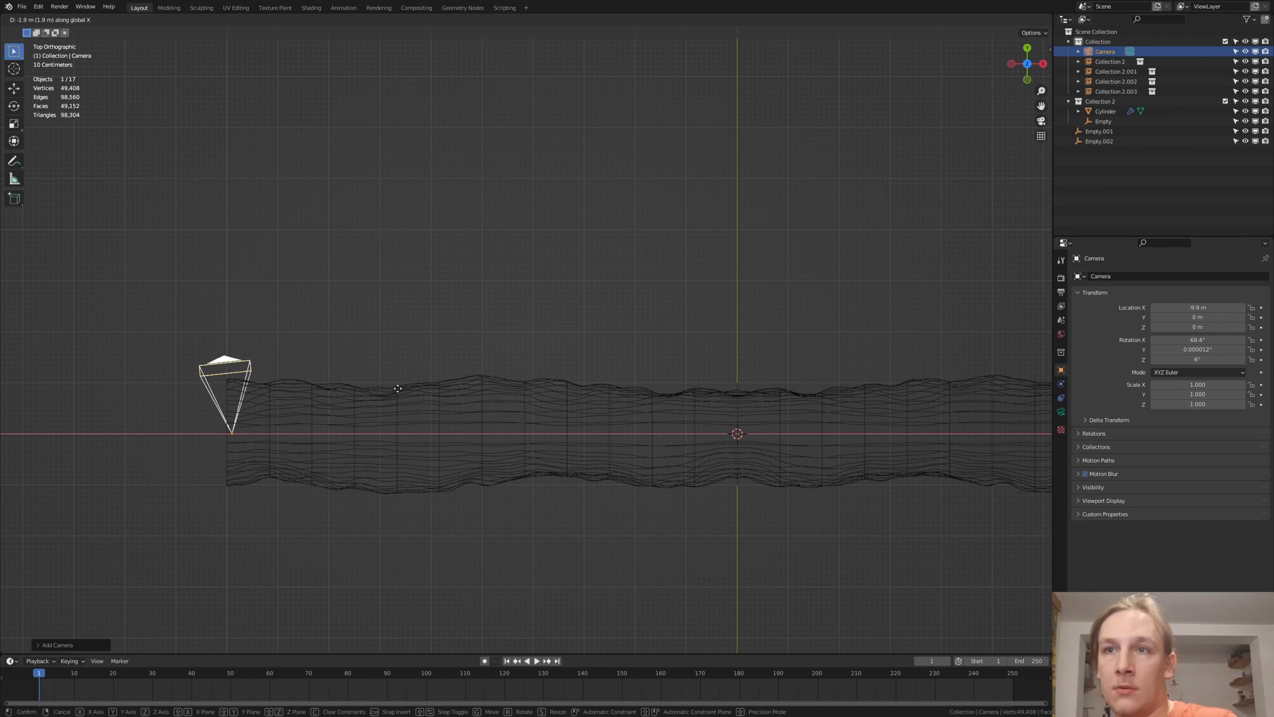
click(393, 388)
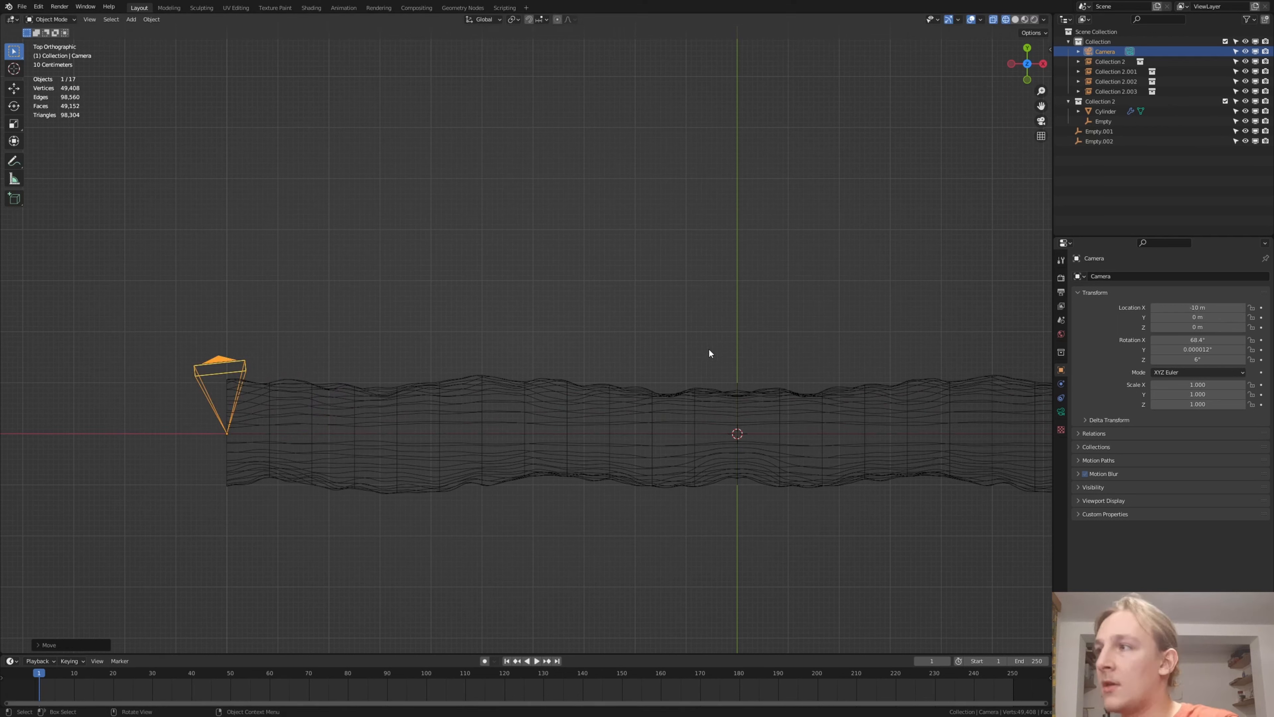
Set the camera's X, Y and Z rotation to 0°
drag(1203, 341, 1203, 359)
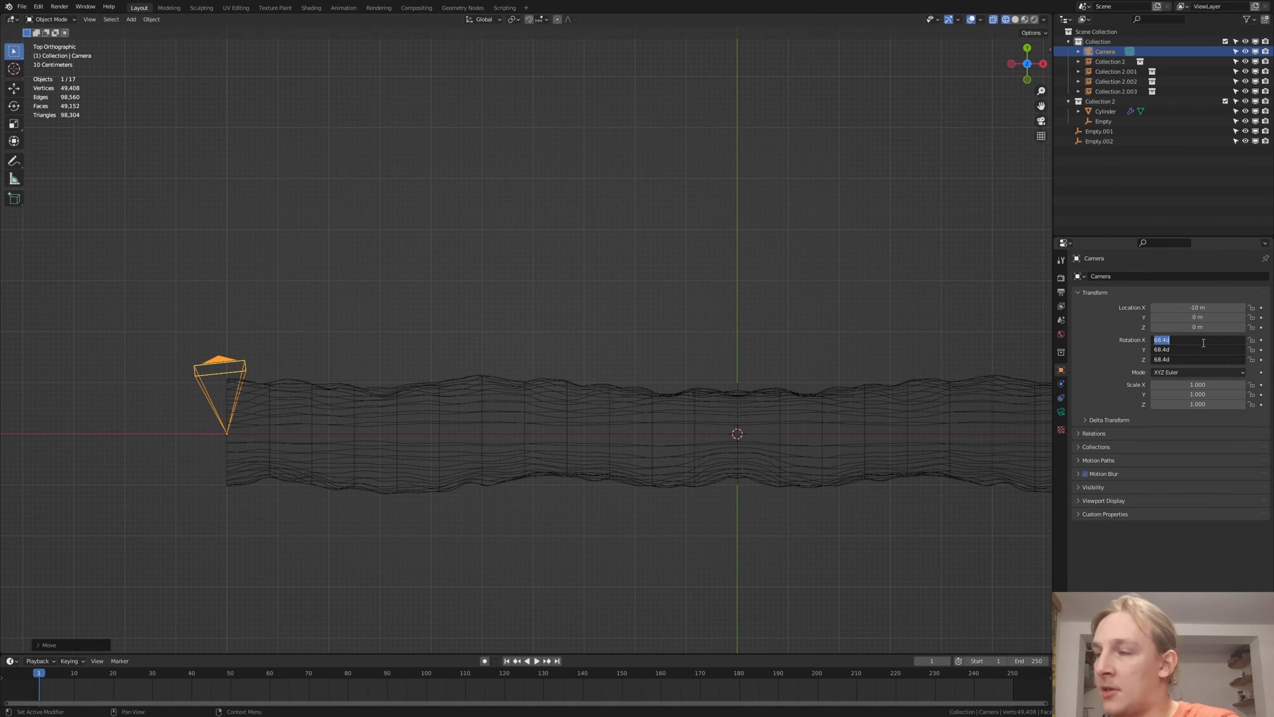
text(0)
key(Return)
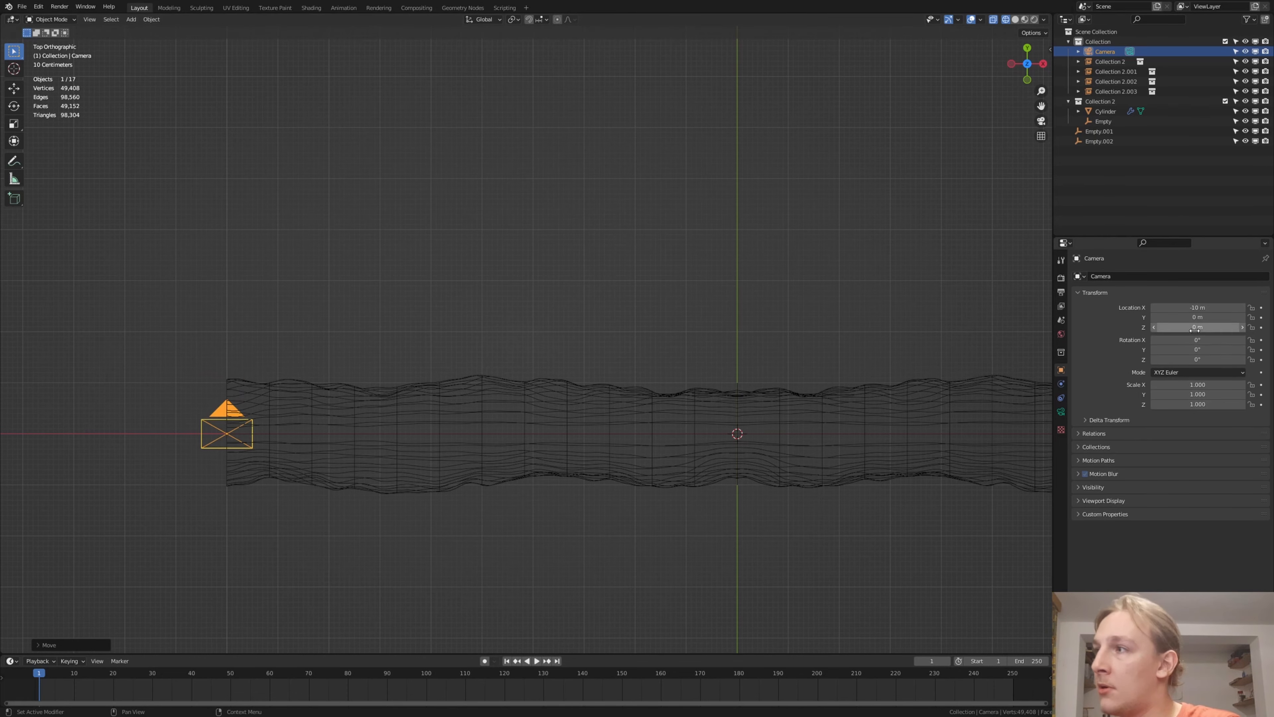
Rotate the camera -90° about the global Y axis and 90° about the global X axis to face down the tunnel
middle_drag(876, 389, 605, 322)
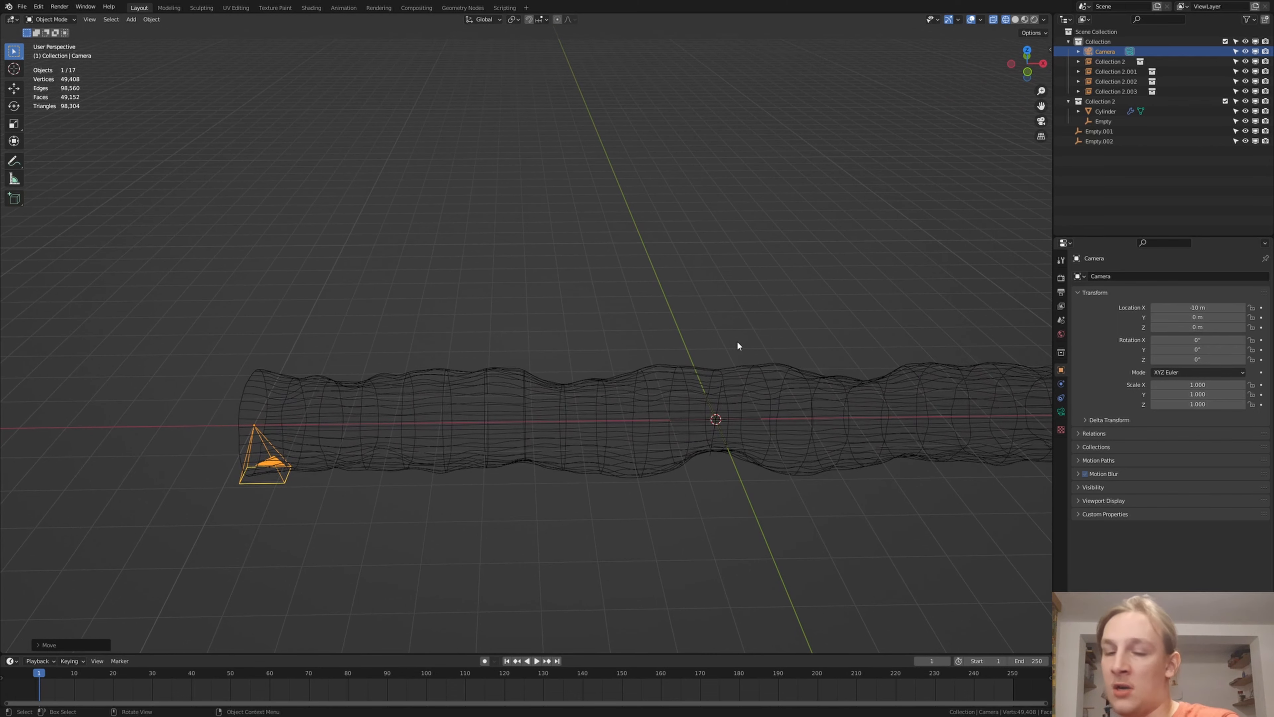
key(r)
text(y)
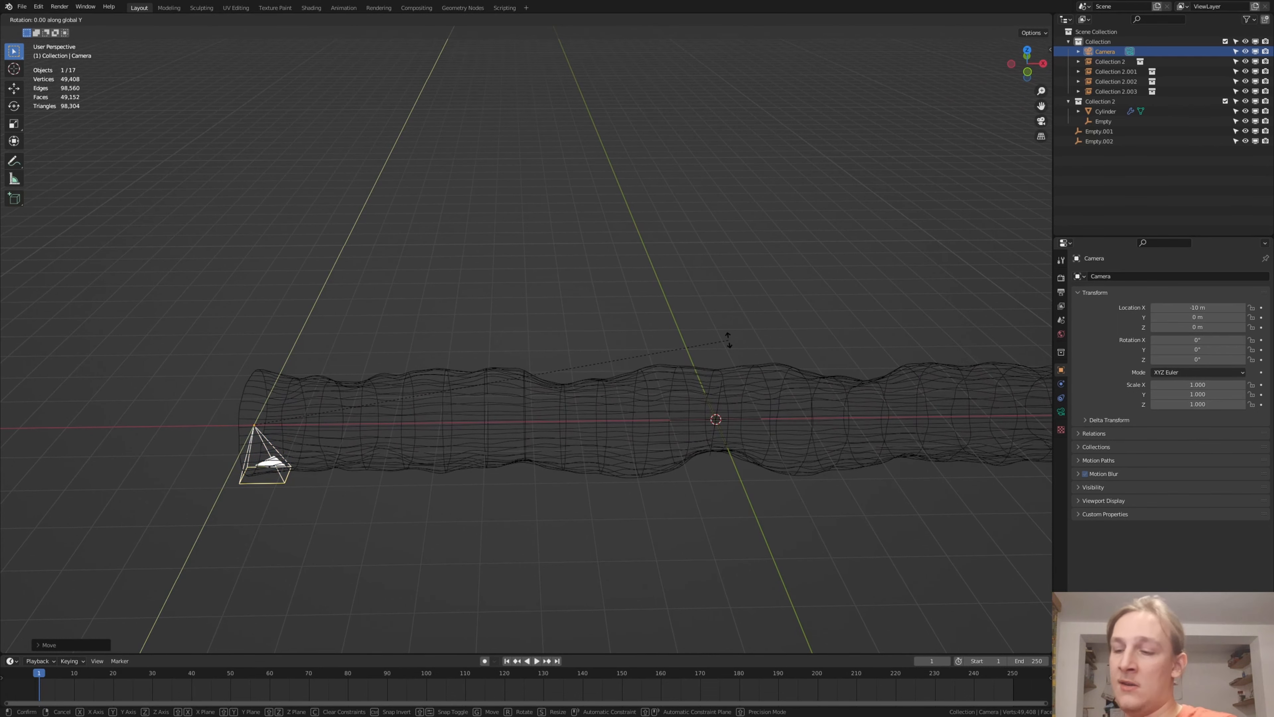
text(90)
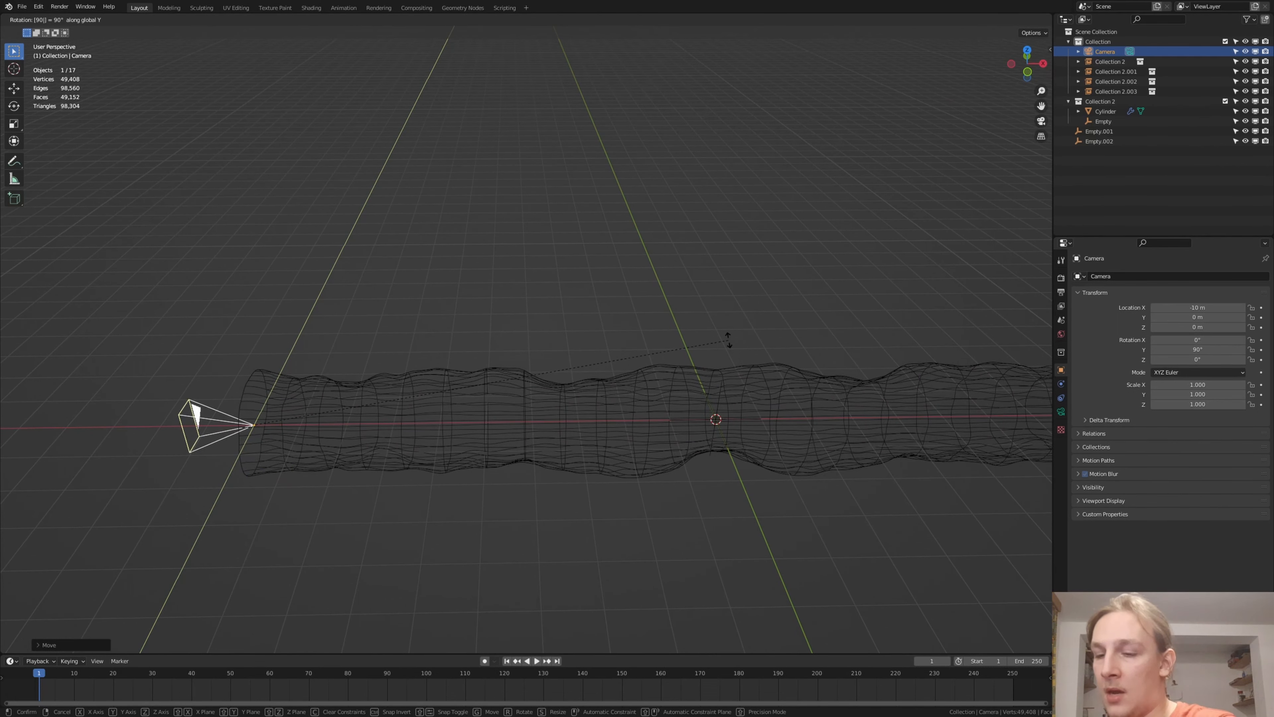
key(minus)
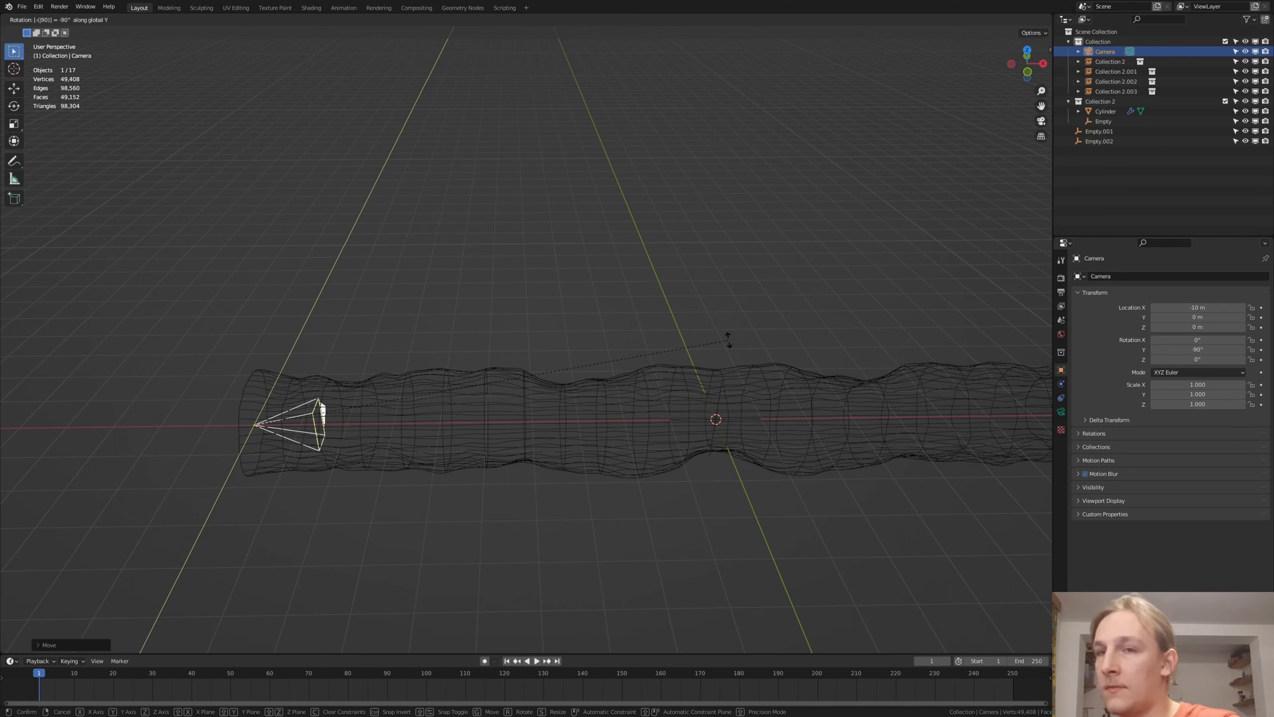
key(Return)
text(rx)
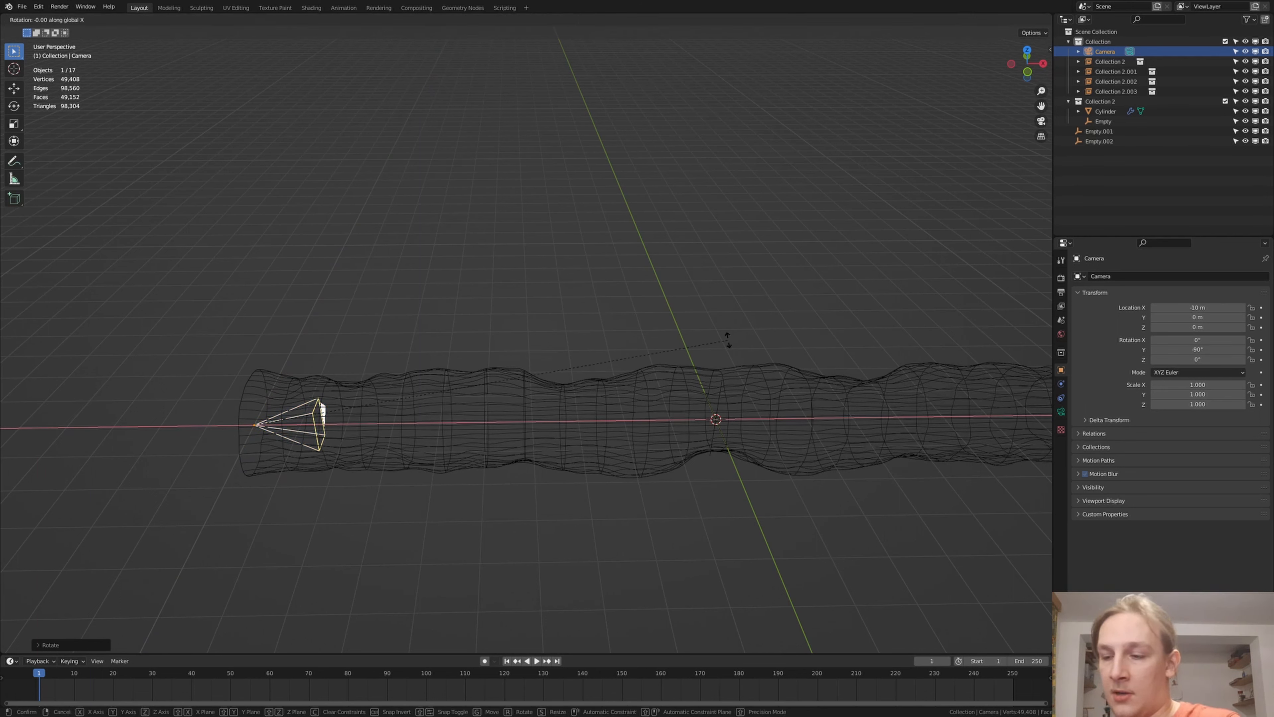
text(90)
key(Return)
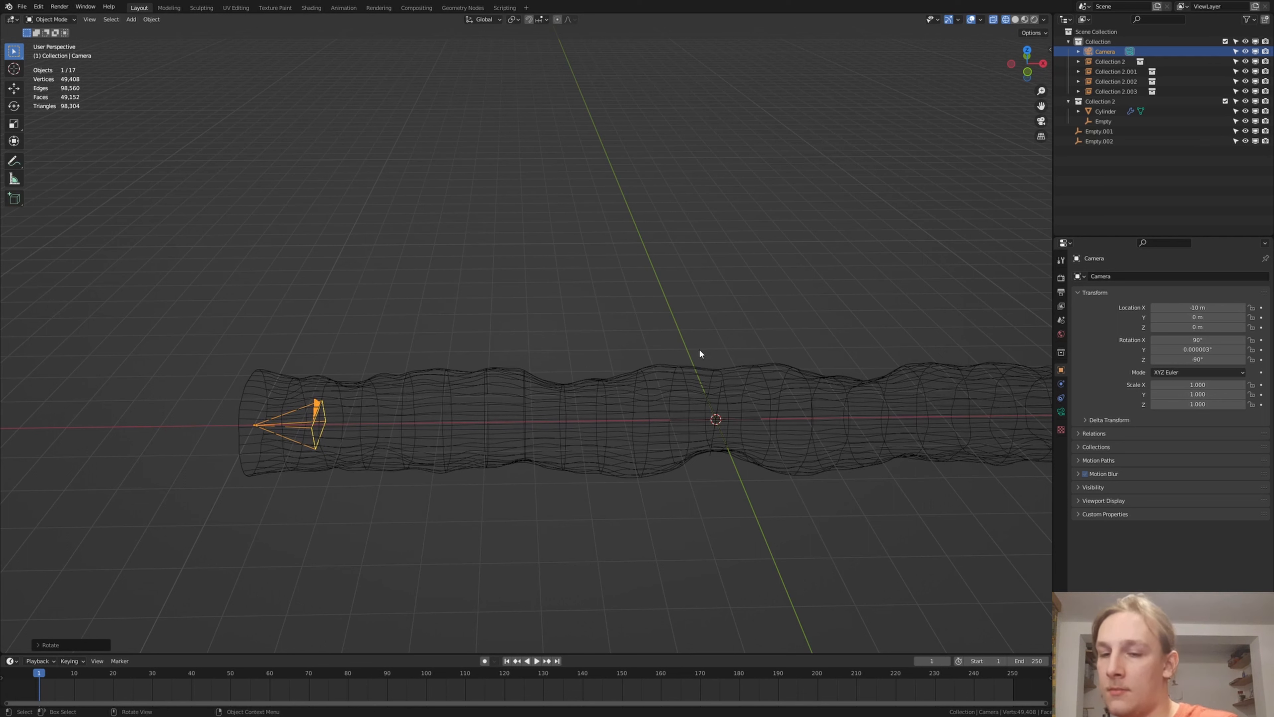
Keyframe the camera's X location at -10 m on frame 1 and 10 m on frame 250, with linear keyframe interpolation
click(1261, 308)
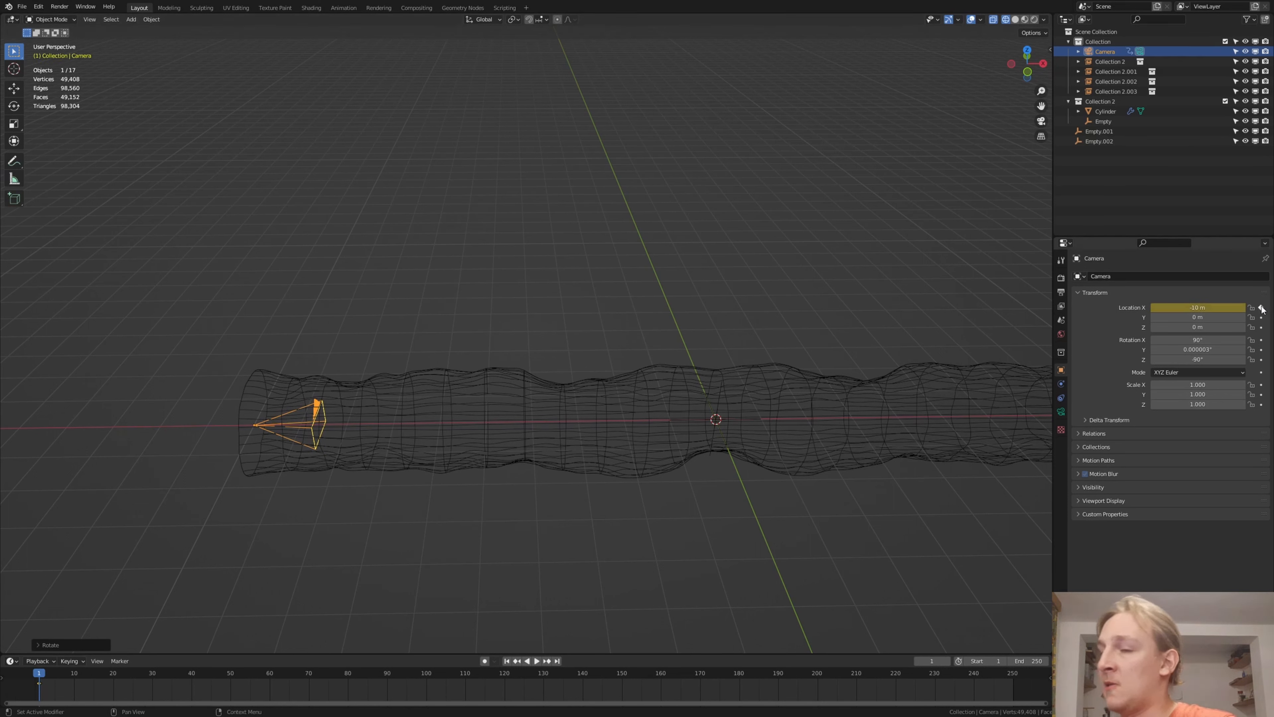
click(558, 661)
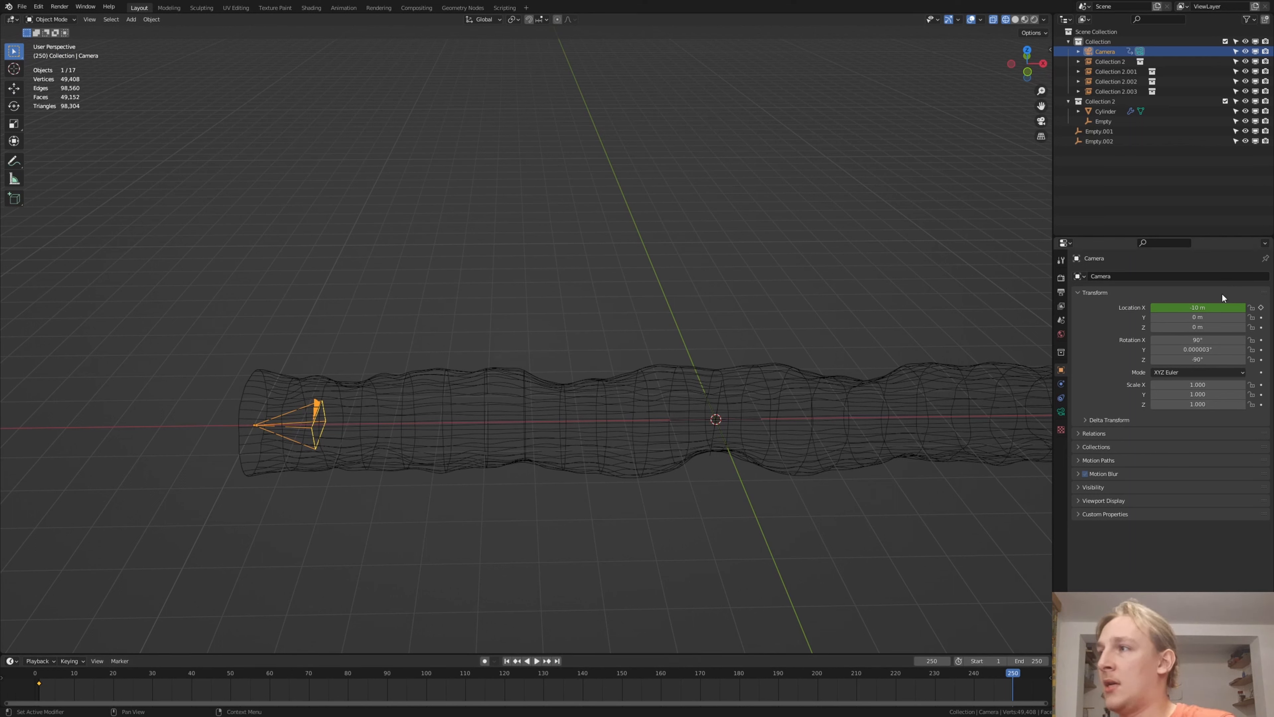
double_click(1219, 306)
text(10)
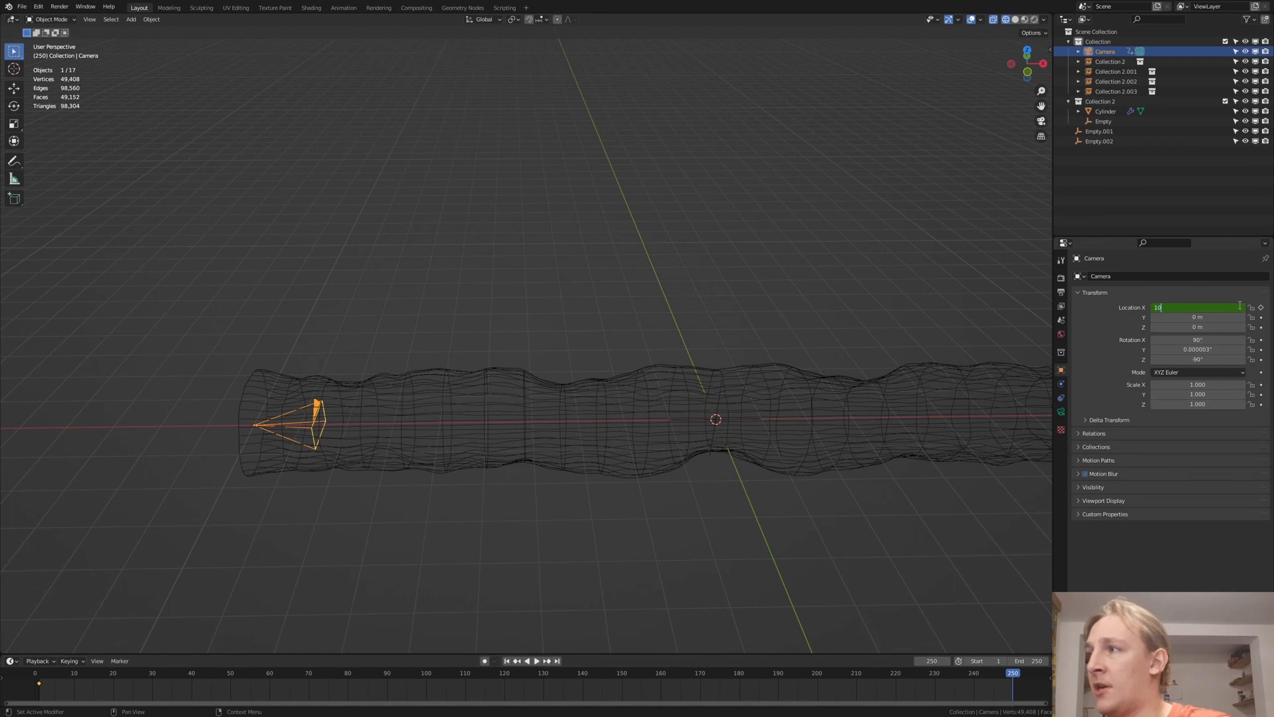
key(Return)
click(1261, 307)
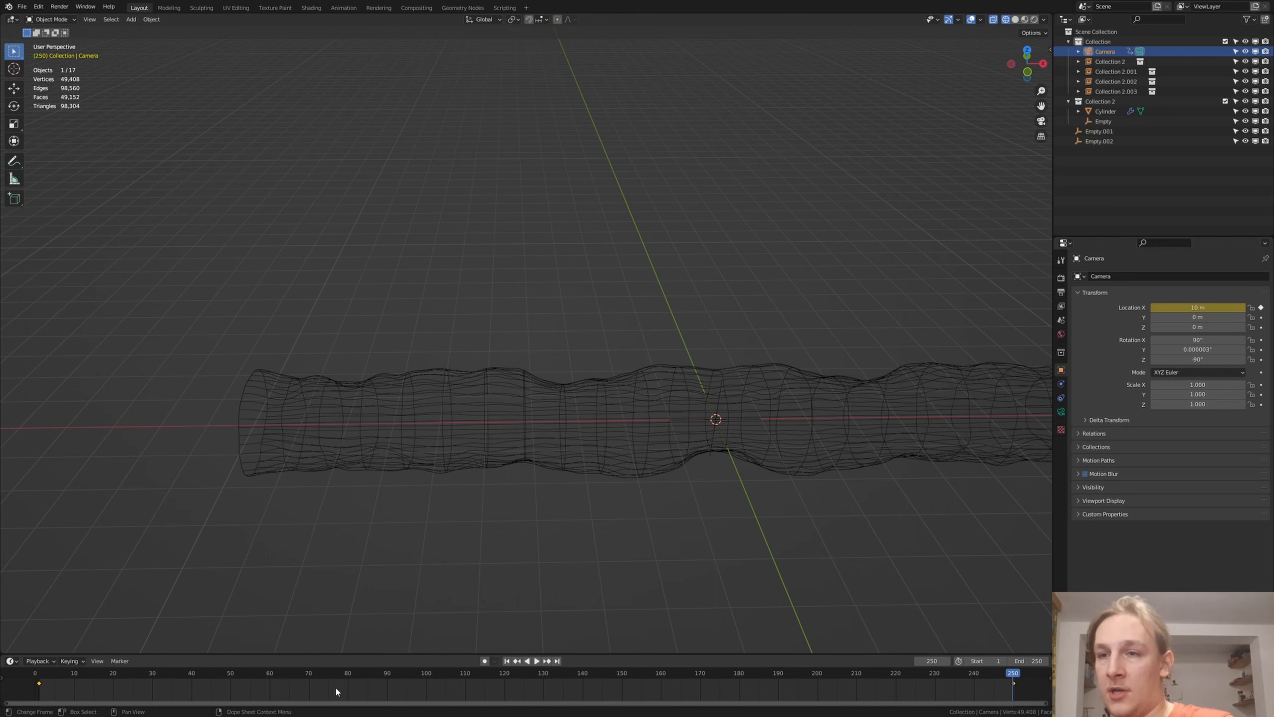
key(t)
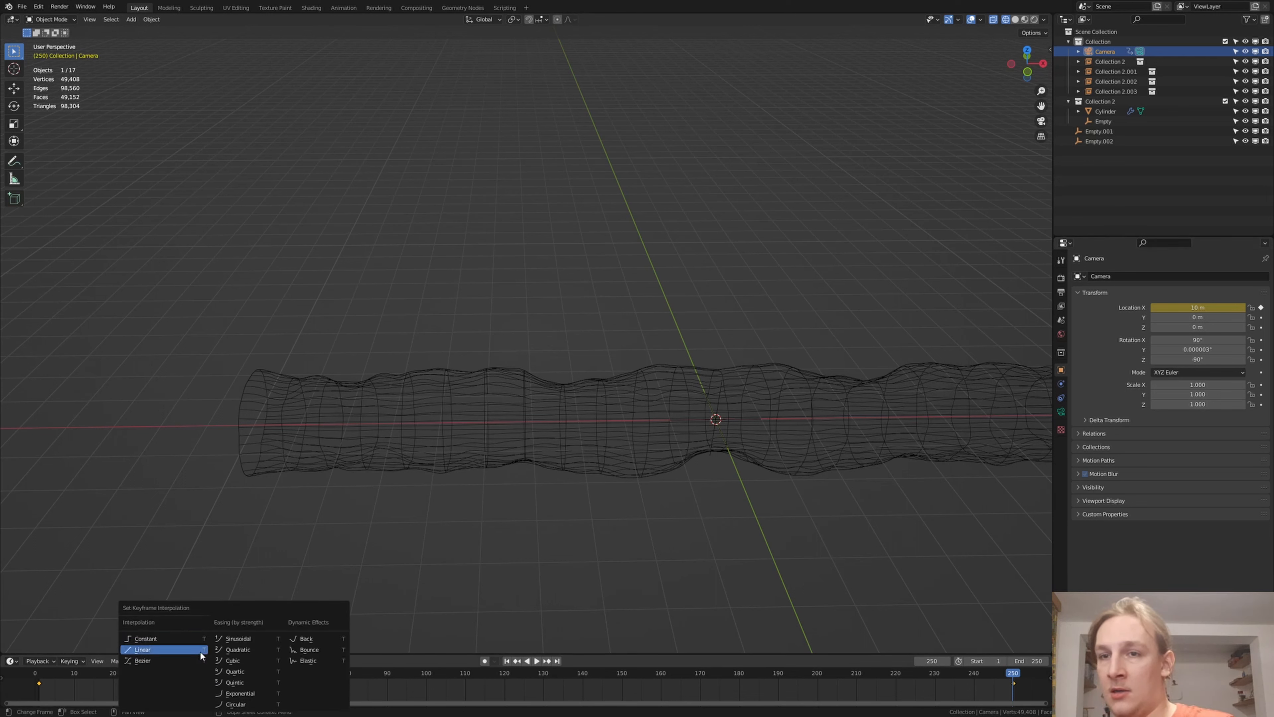
click(200, 649)
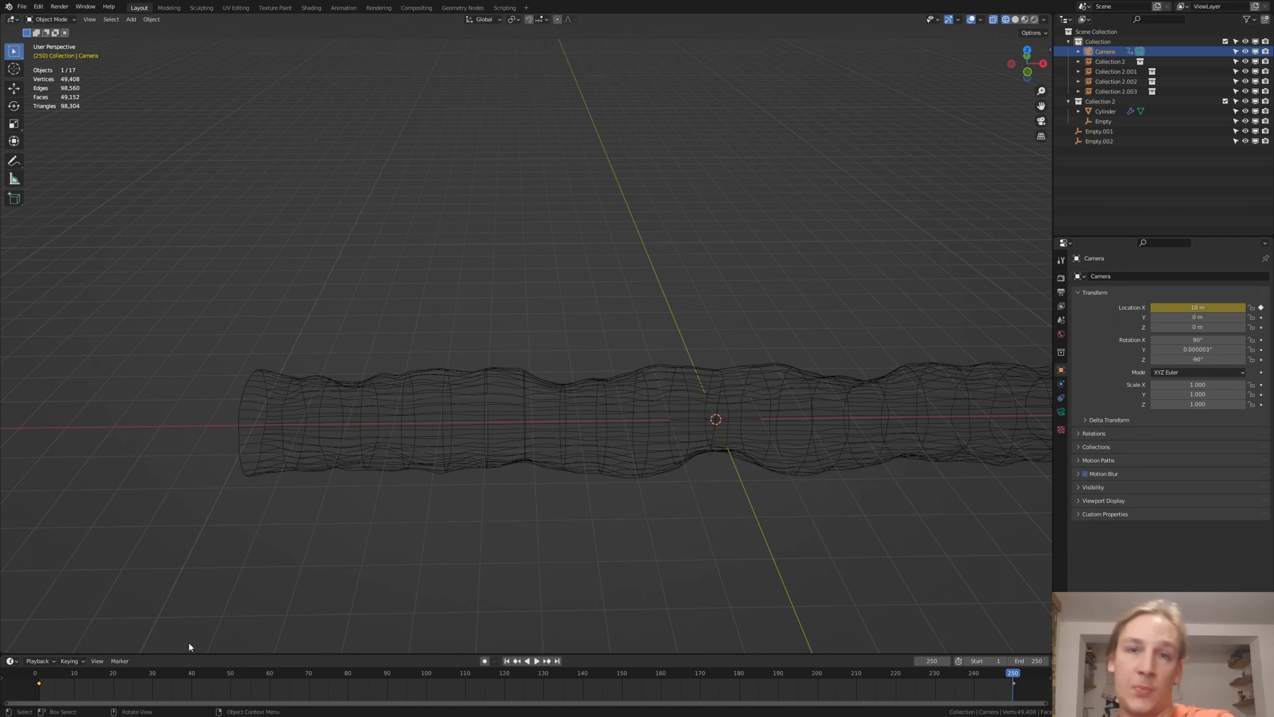
Return to frame 1 and parent Empty.002 to the camera with the Object option
click(507, 661)
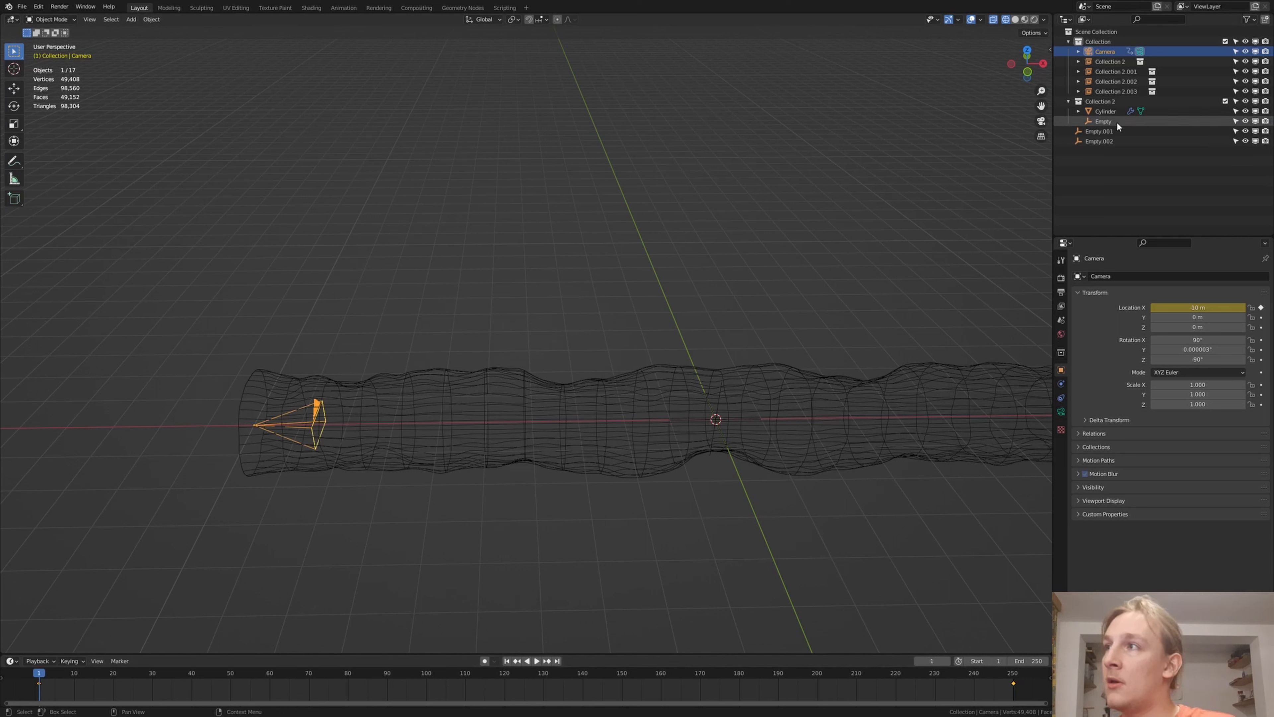
click(1114, 131)
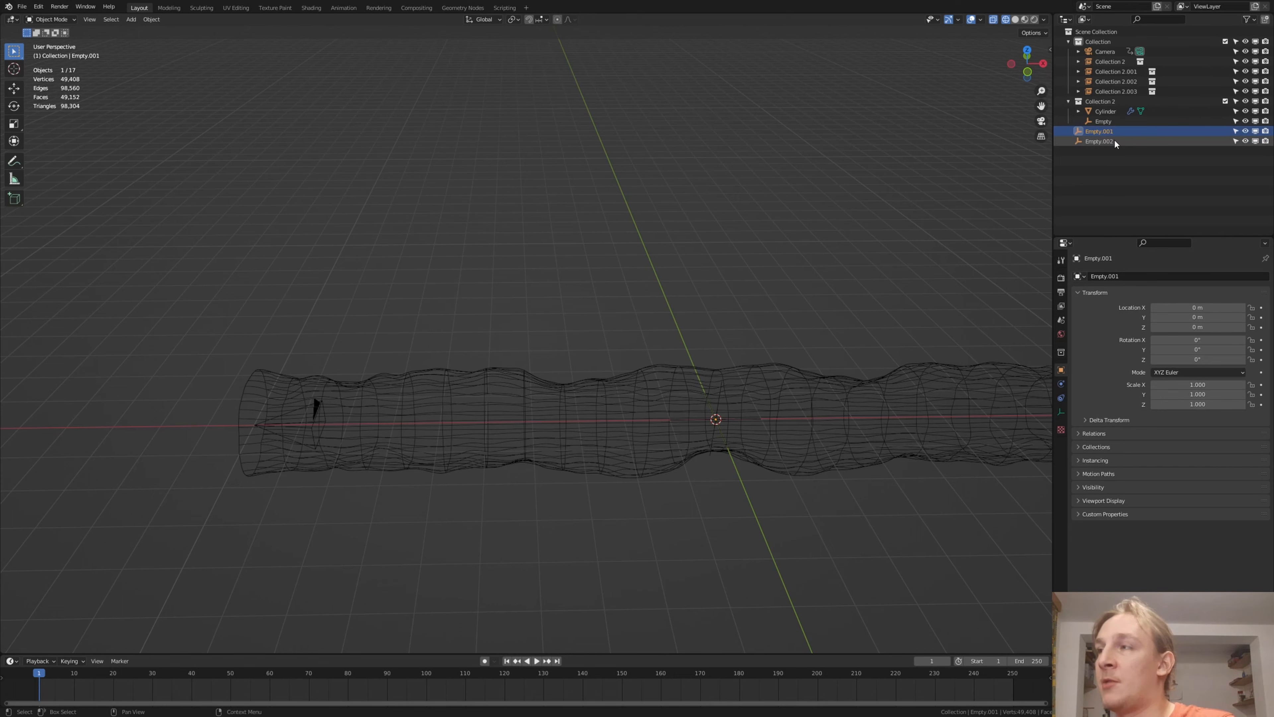
click(1114, 140)
key(KP_0)
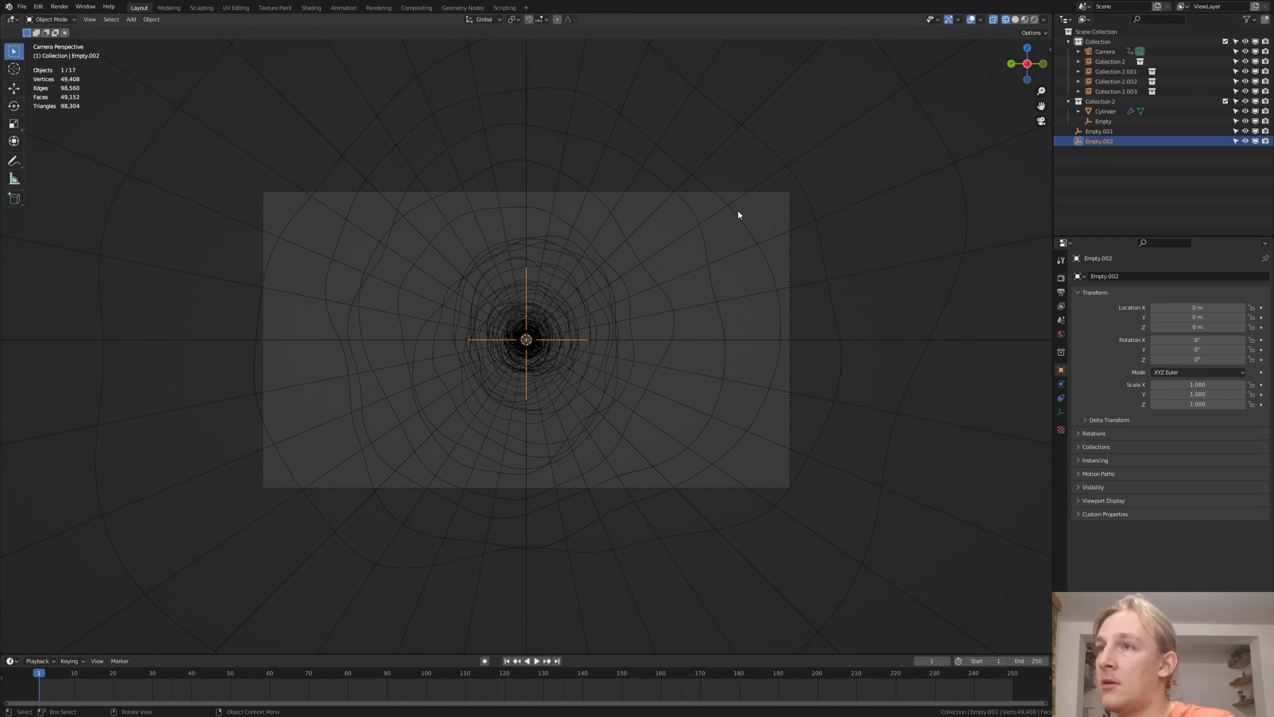
shift+click(696, 191)
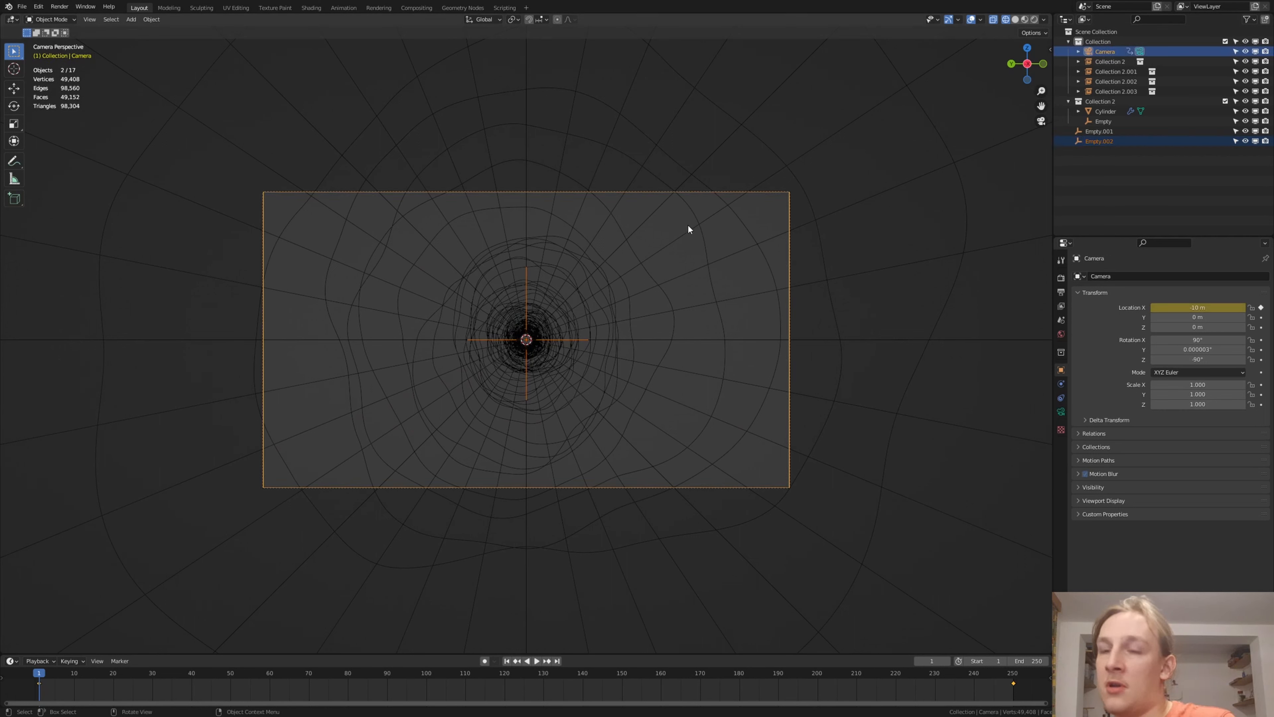
key(ctrl+p)
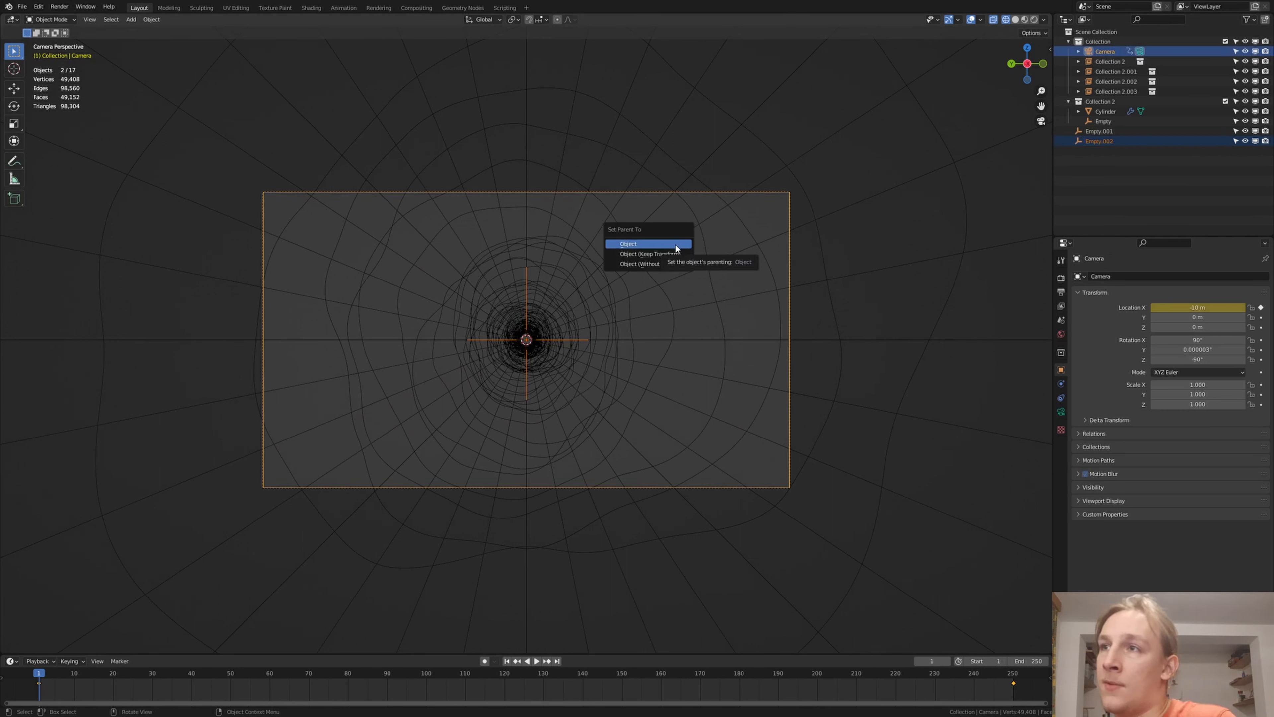
click(675, 243)
click(760, 191)
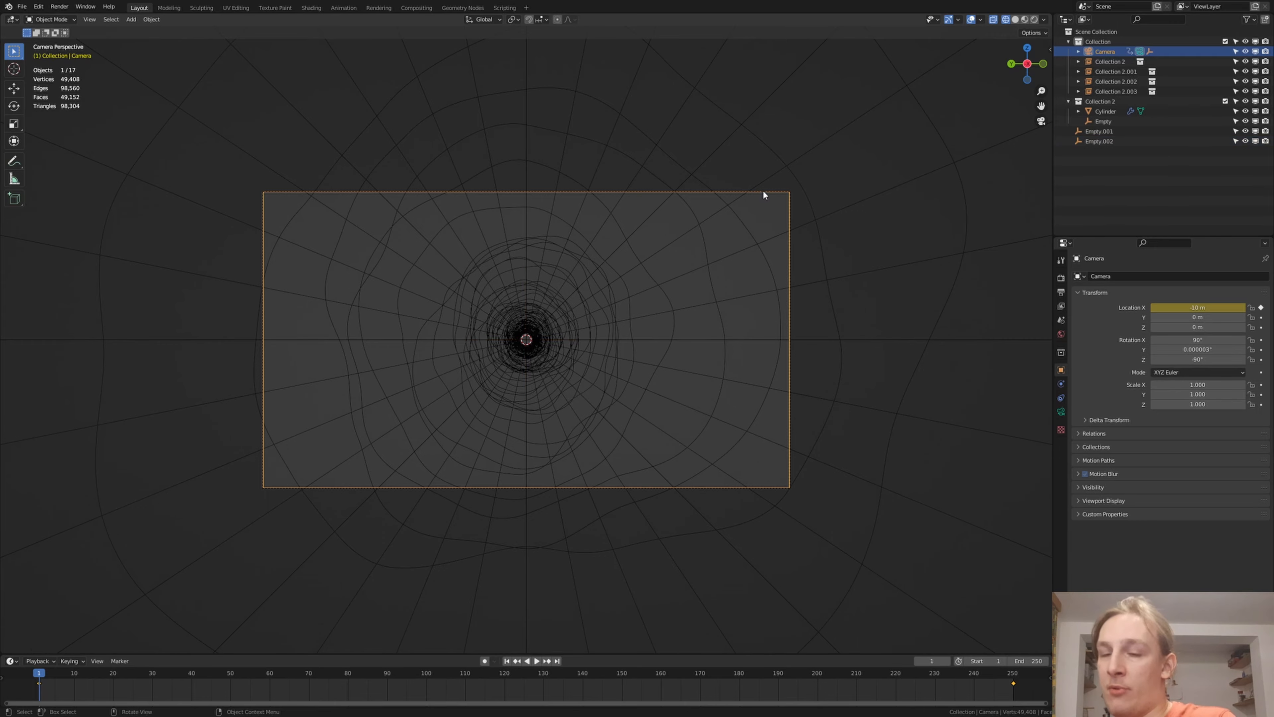
key(g)
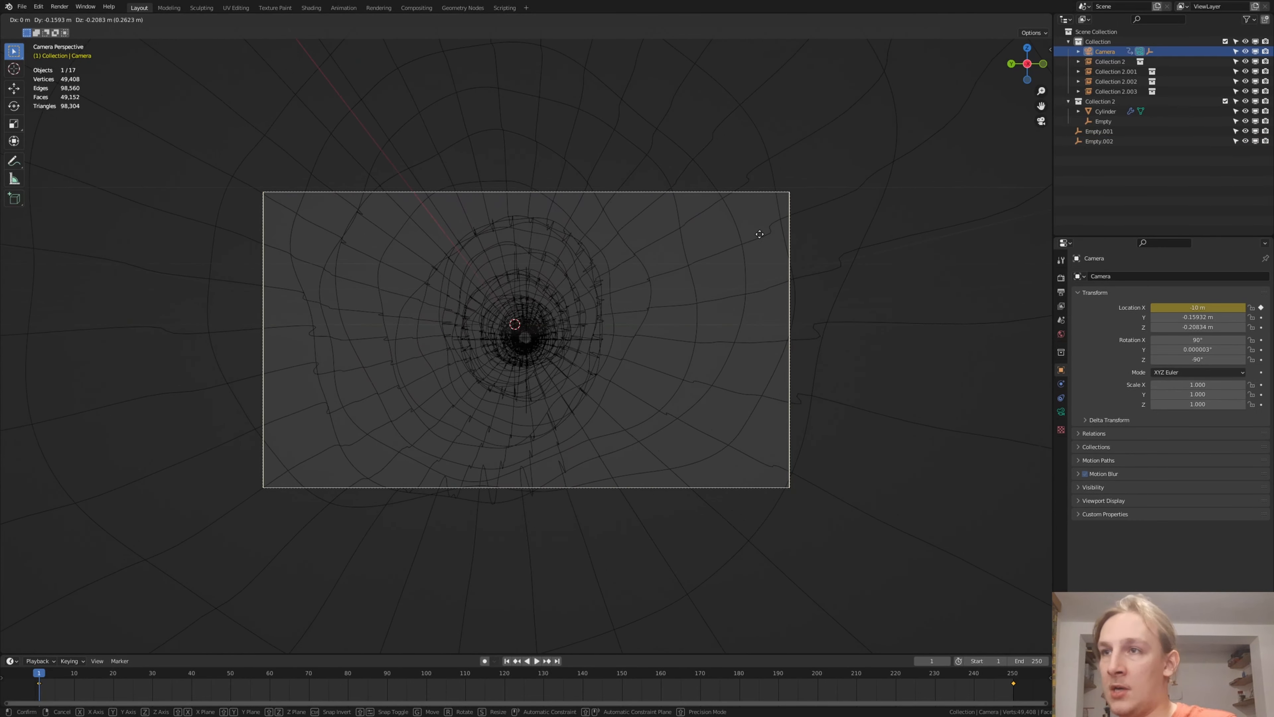
right_click(753, 236)
Add a point light at the scene's centre and parent it to the camera with the Object option
key(shift+a)
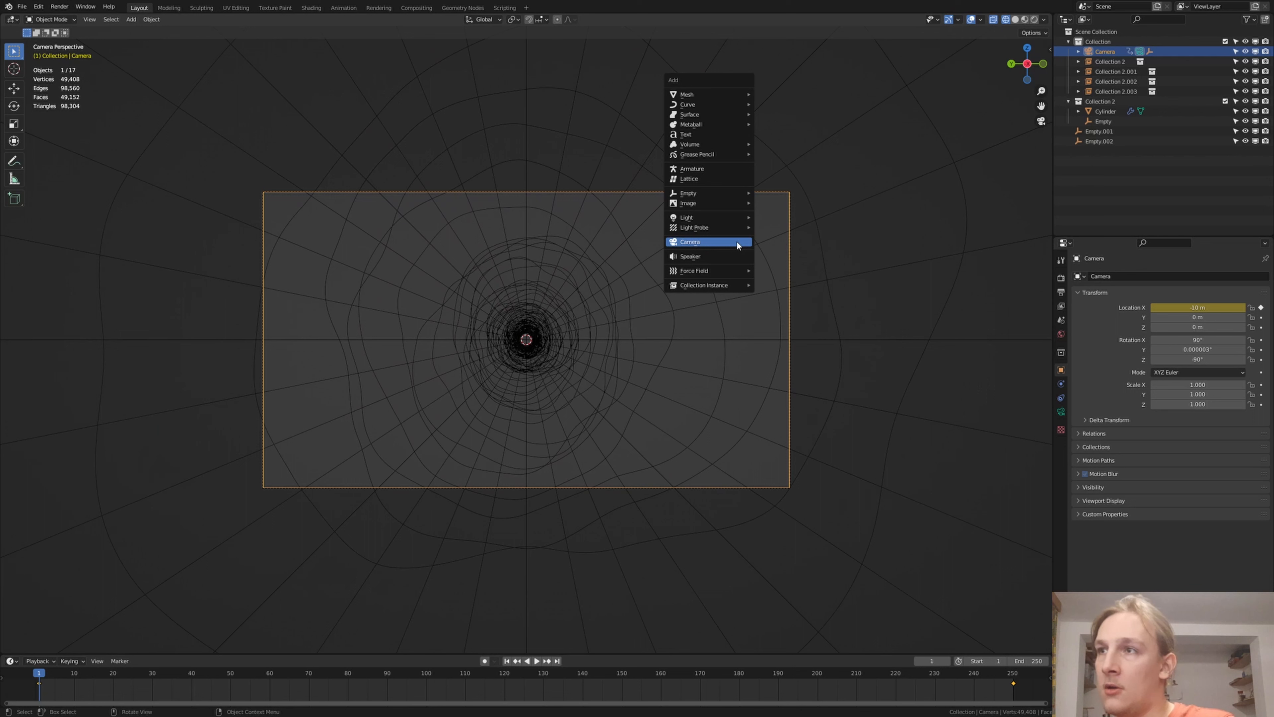
mouse_move(738, 221)
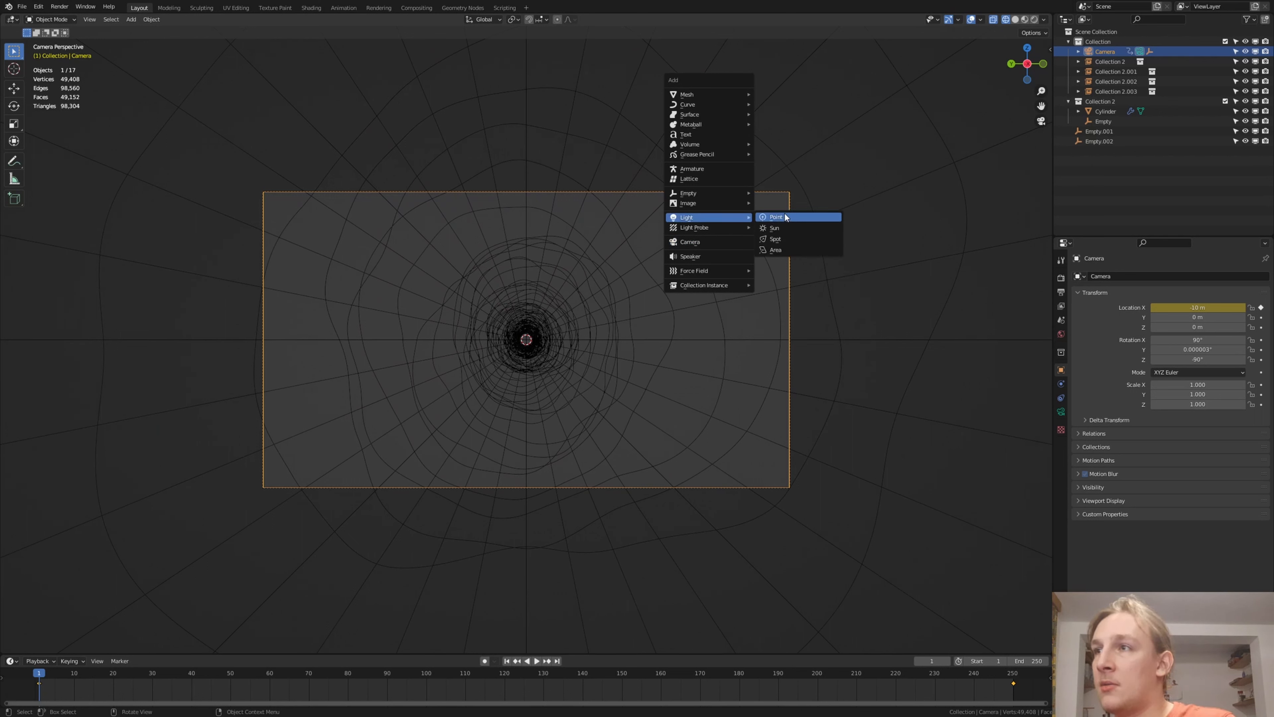
click(785, 216)
shift+click(790, 200)
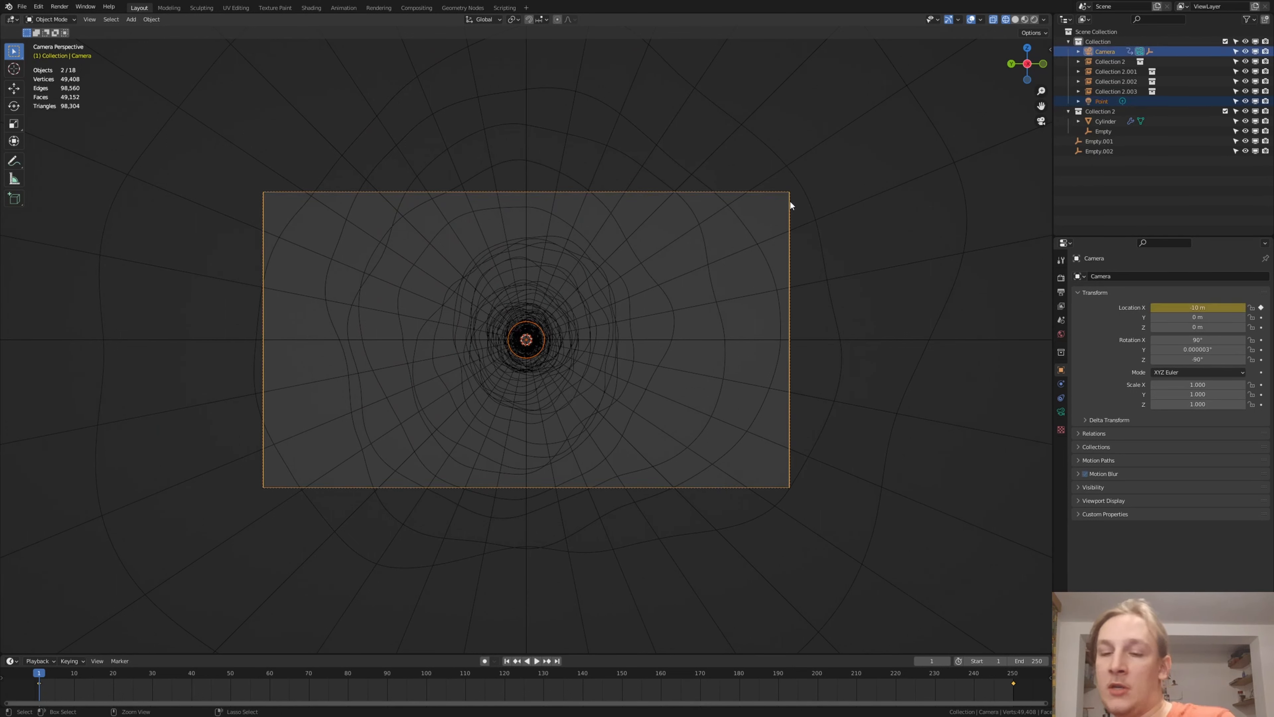
key(ctrl+p)
click(789, 204)
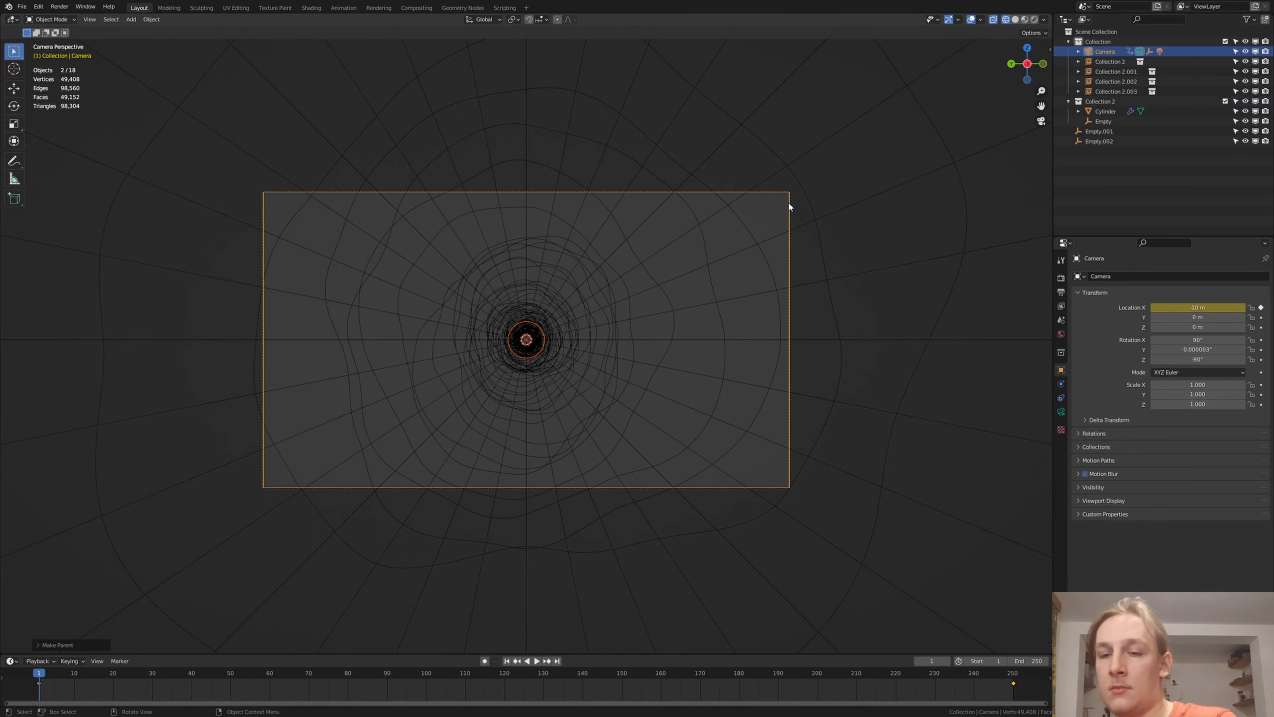
Play the animation in solid shading through the camera, then view the whole tunnel from outside
click(1015, 18)
key(space)
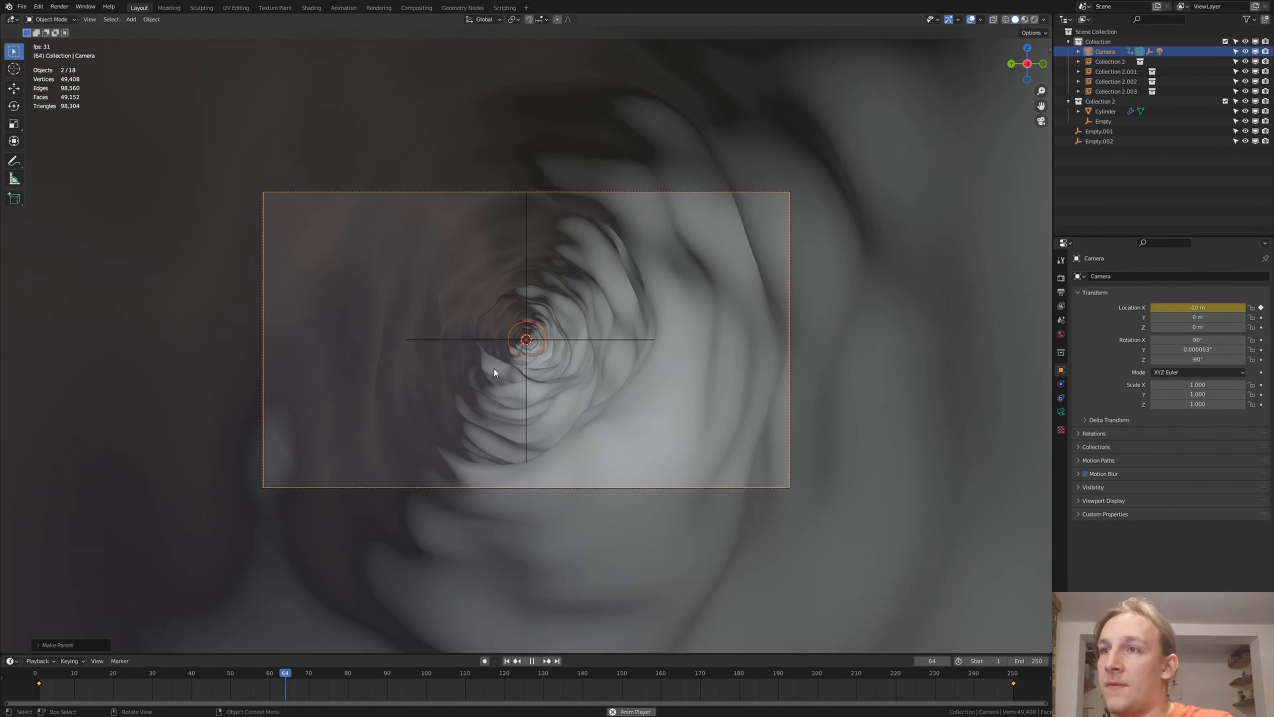
middle_drag(567, 319, 539, 334)
key(space)
scroll(541, 336, down, 5)
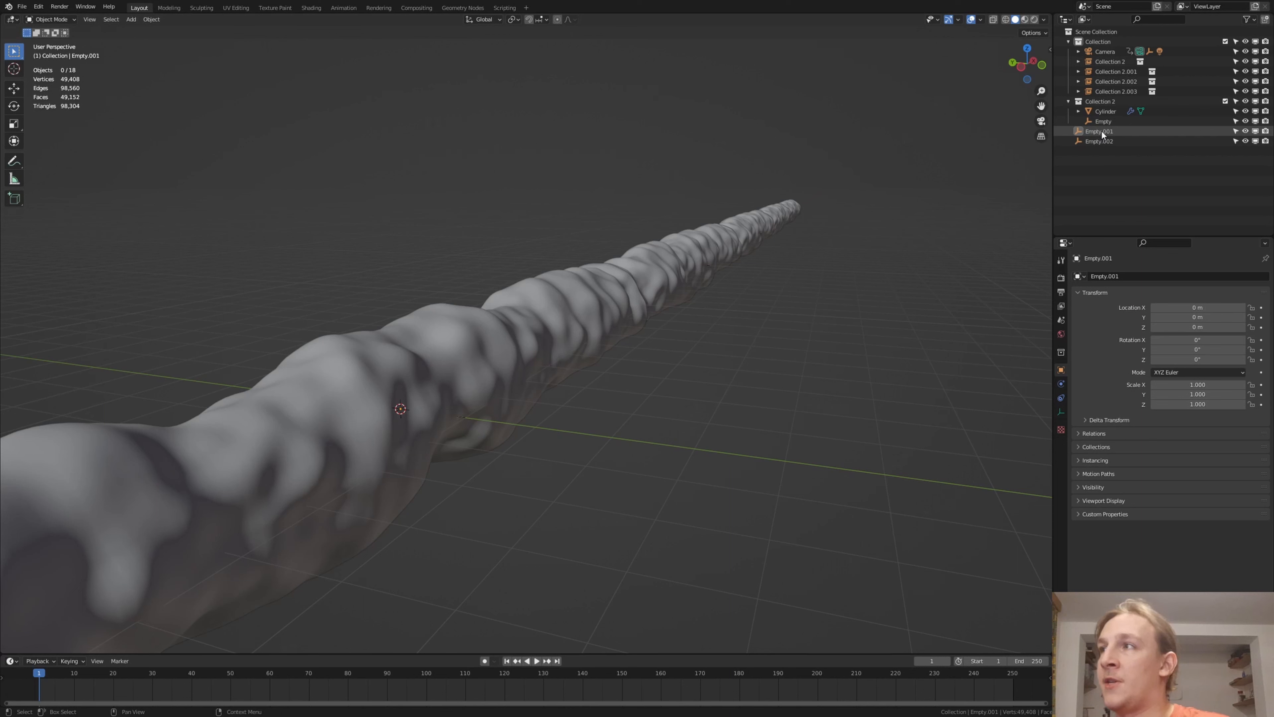
Keyframe Empty.001's Y rotation at 0° on frame 1 and 360° on frame 250
click(1101, 129)
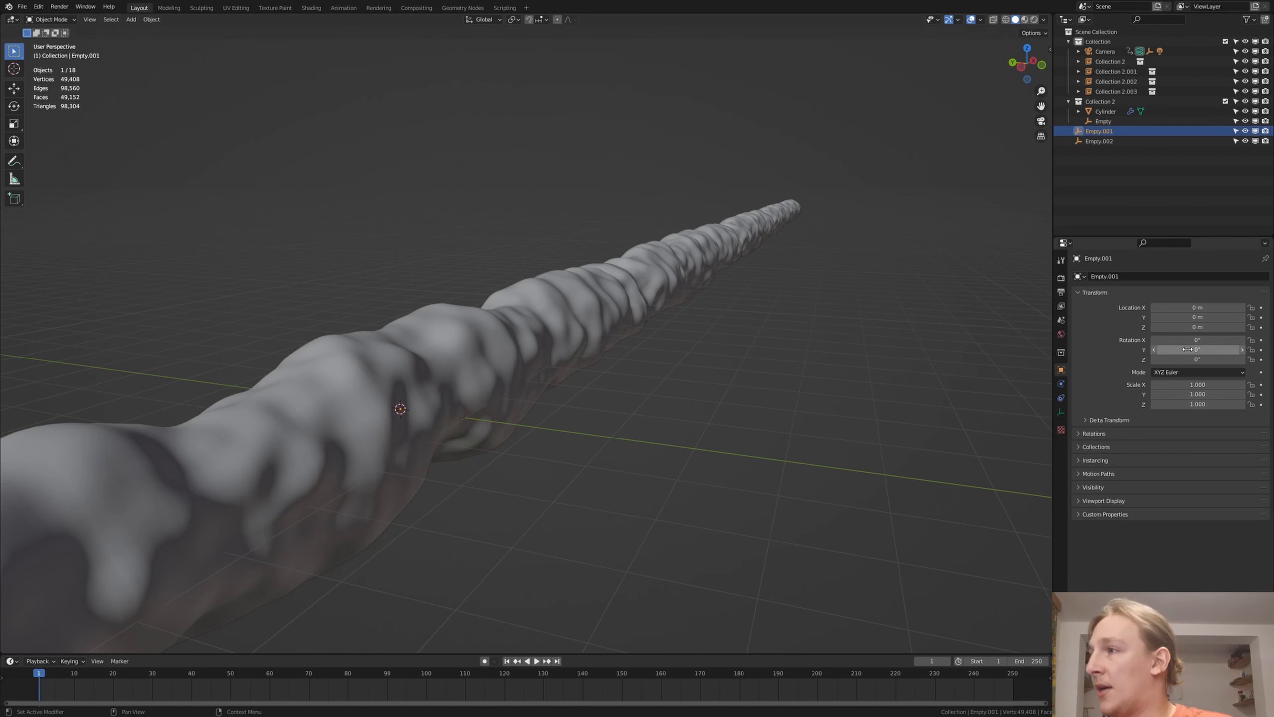
mouse_move(1198, 345)
mouse_down()
mouse_move(1224, 345)
mouse_move(1198, 350)
mouse_up()
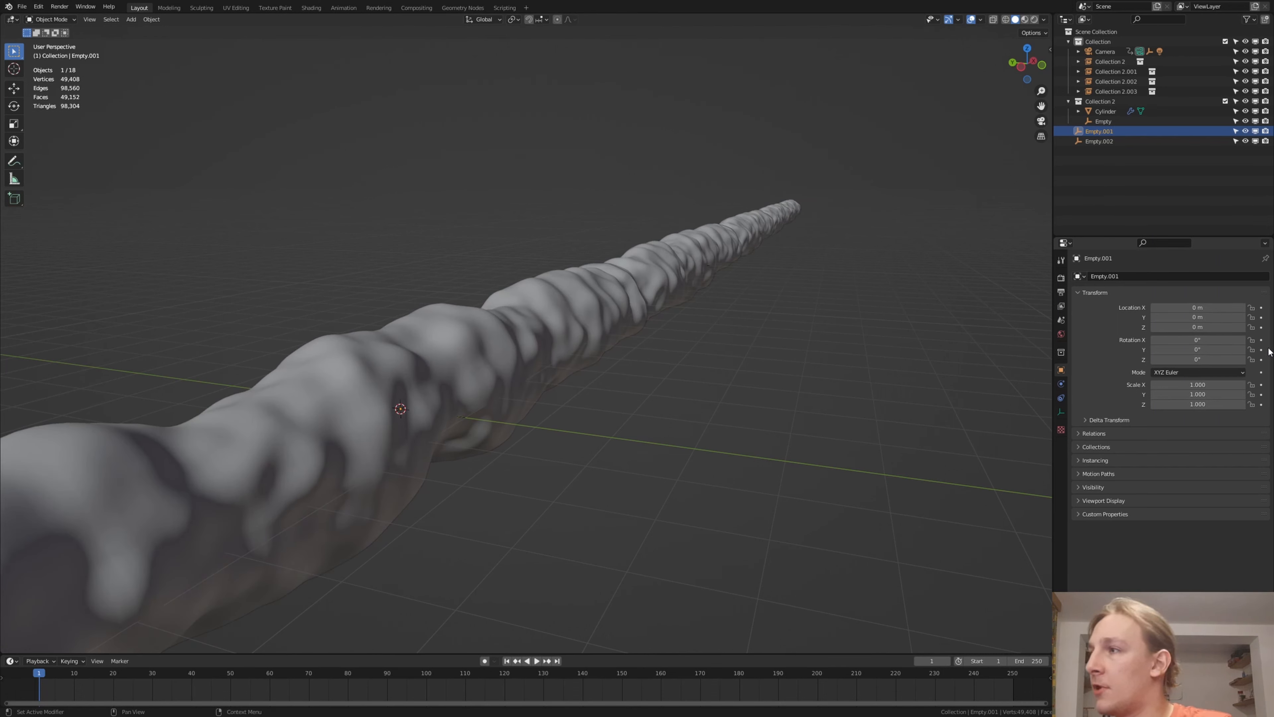
click(1261, 349)
click(556, 661)
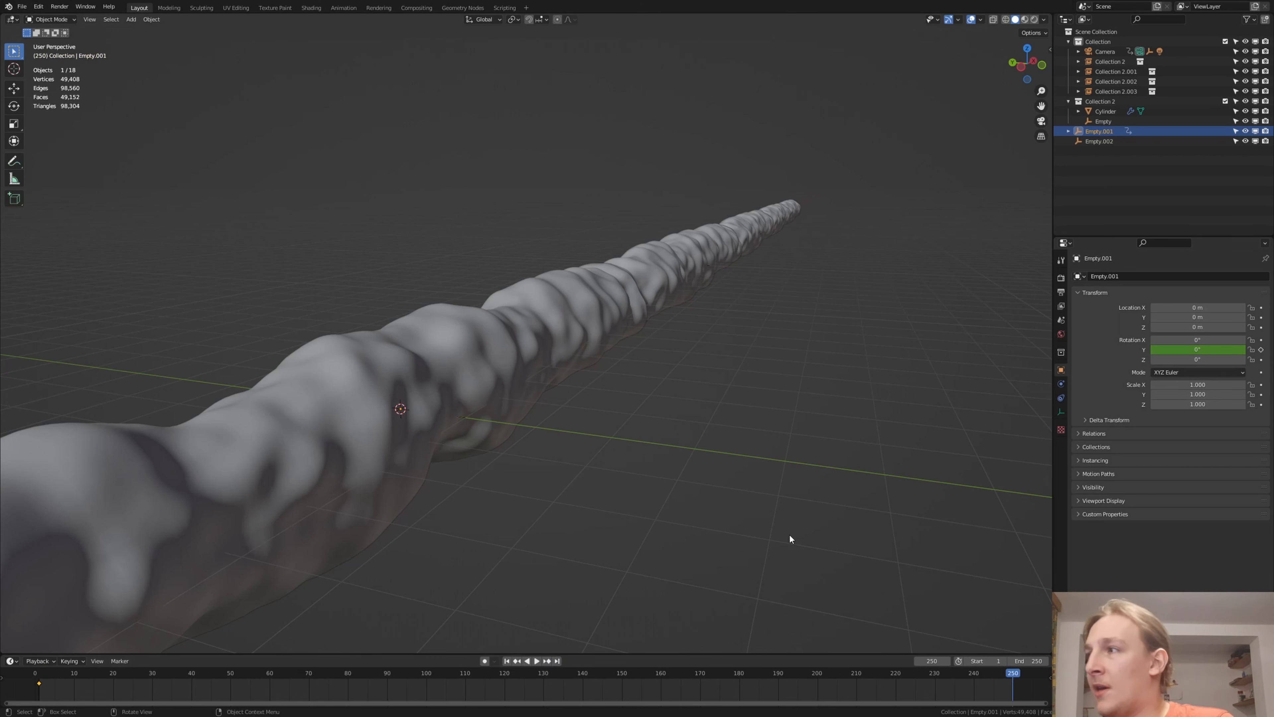
click(1196, 349)
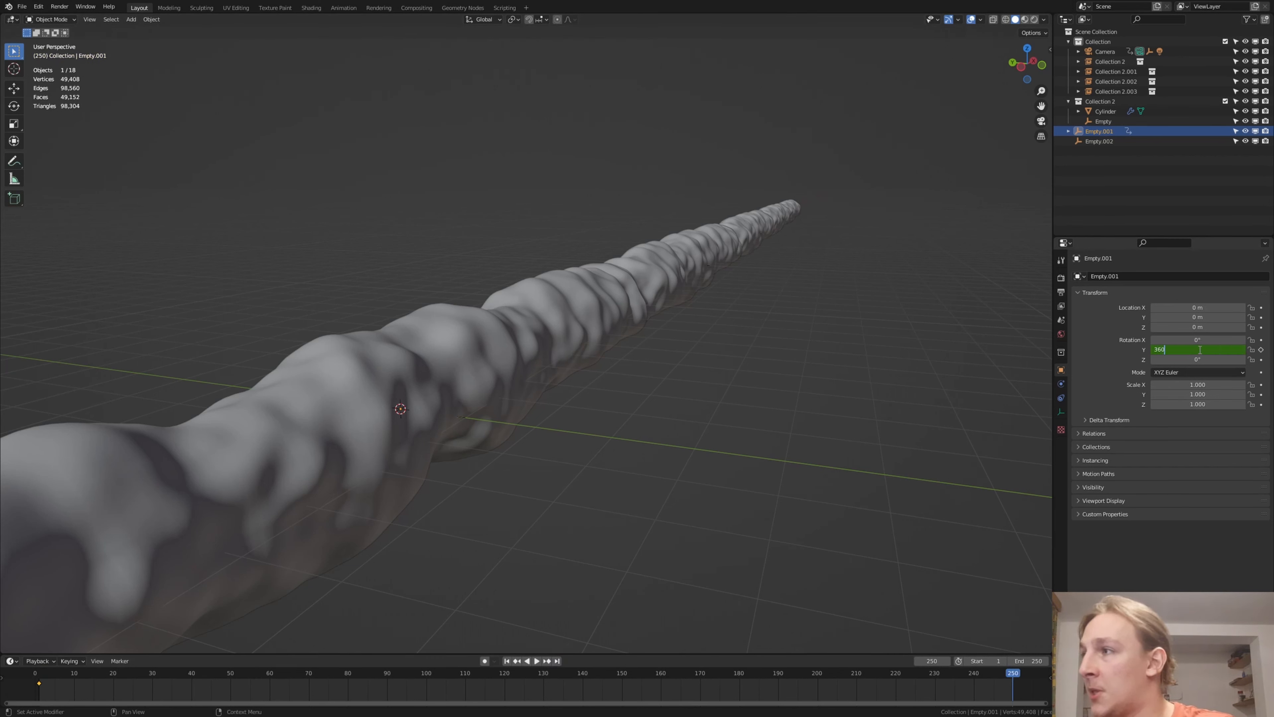
key(Return)
key(i)
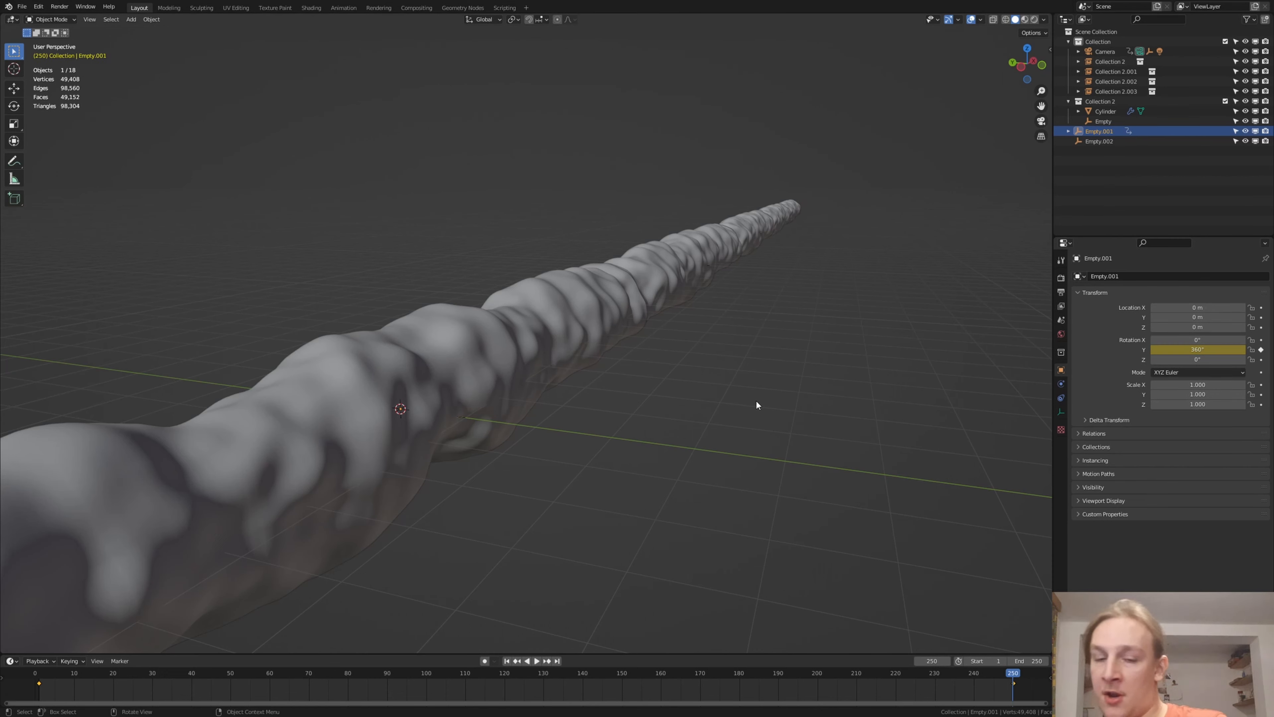
Move Empty.001's final rotation keyframe to frame 251
key(a)
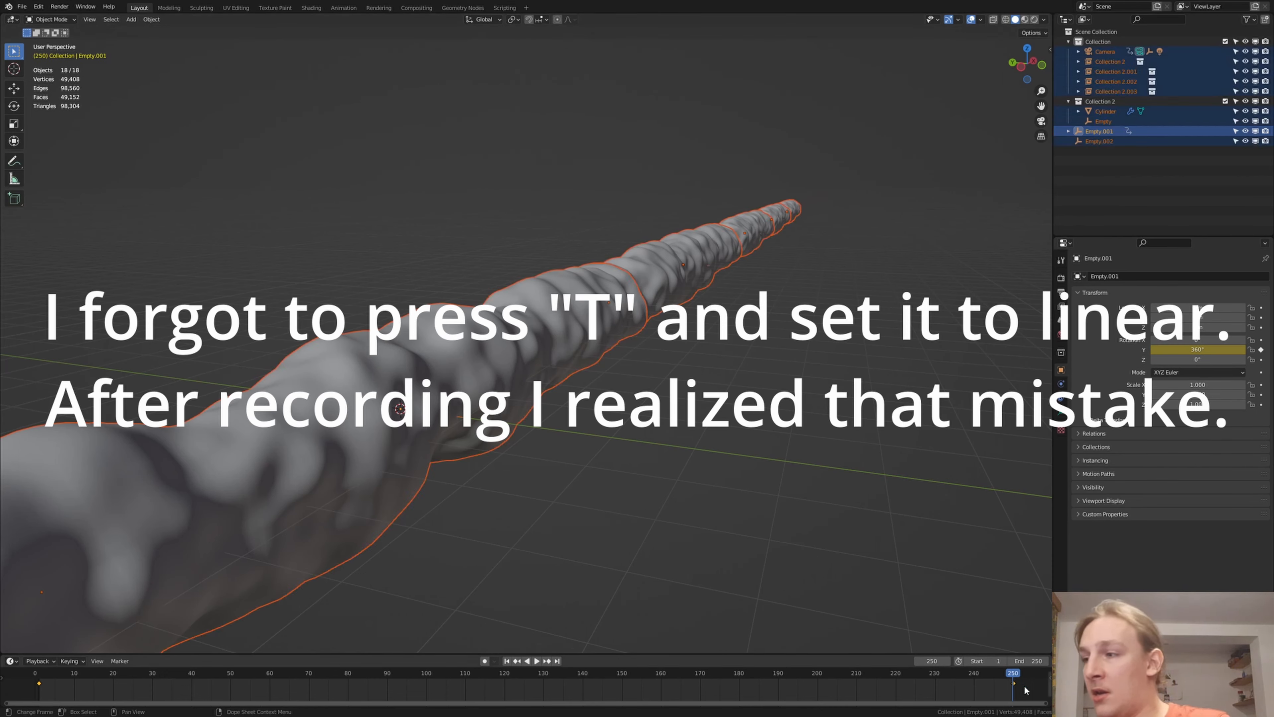
middle_drag(1023, 687, 854, 686)
scroll(855, 686, up, 3)
scroll(855, 685, up, 8)
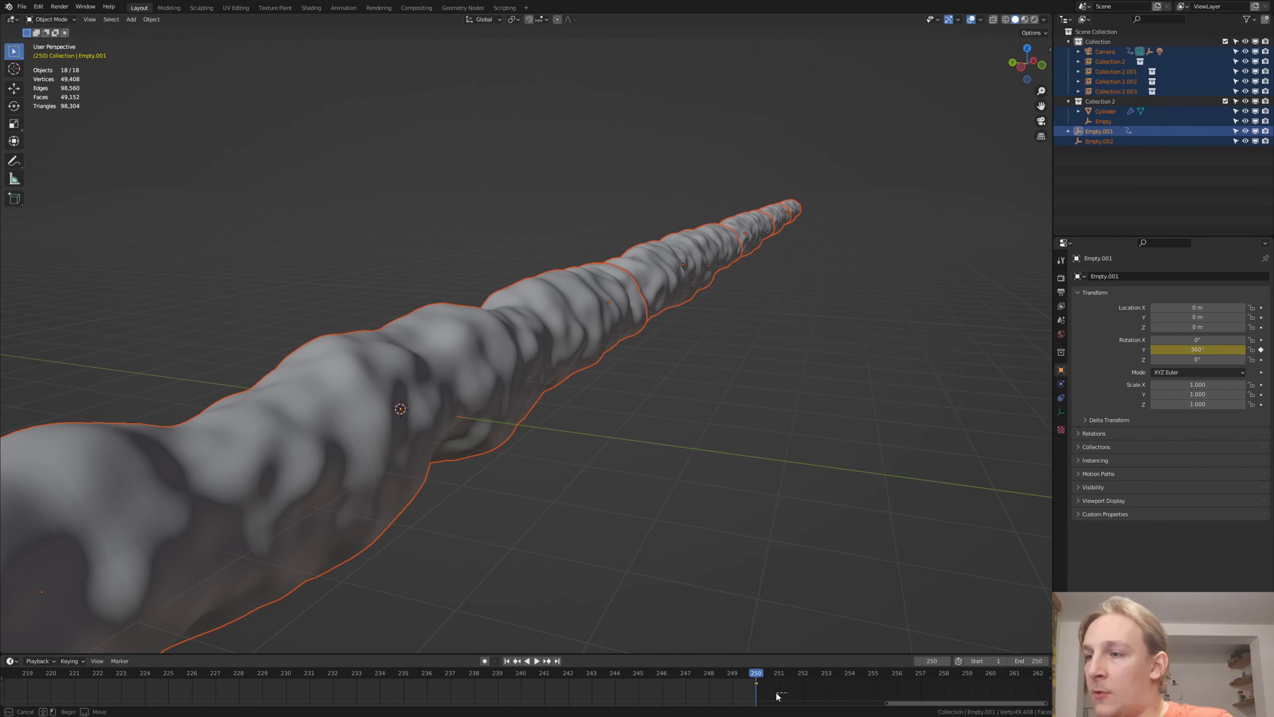
drag(757, 682, 778, 683)
scroll(777, 684, up, 4)
scroll(774, 687, up, 5)
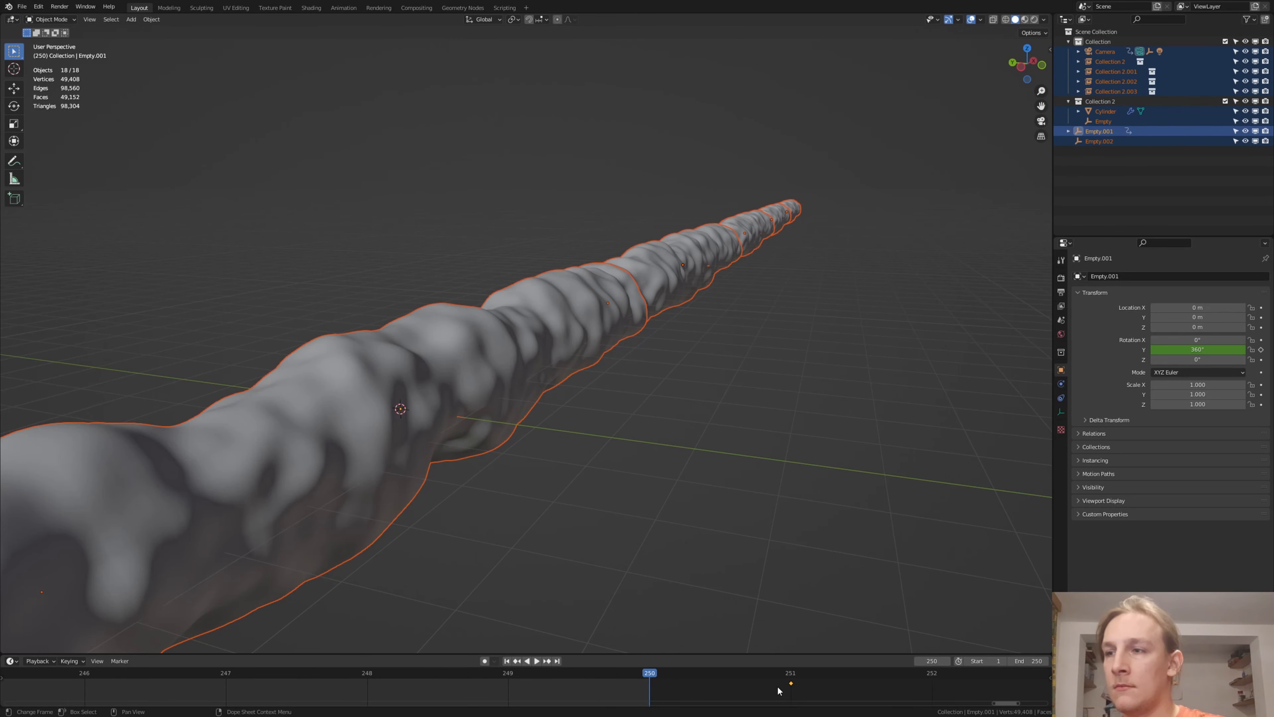
Select the tunnel cylinder and show it with rendered shading in the Shading workspace, with the world settings open
click(689, 390)
scroll(598, 436, down, 5)
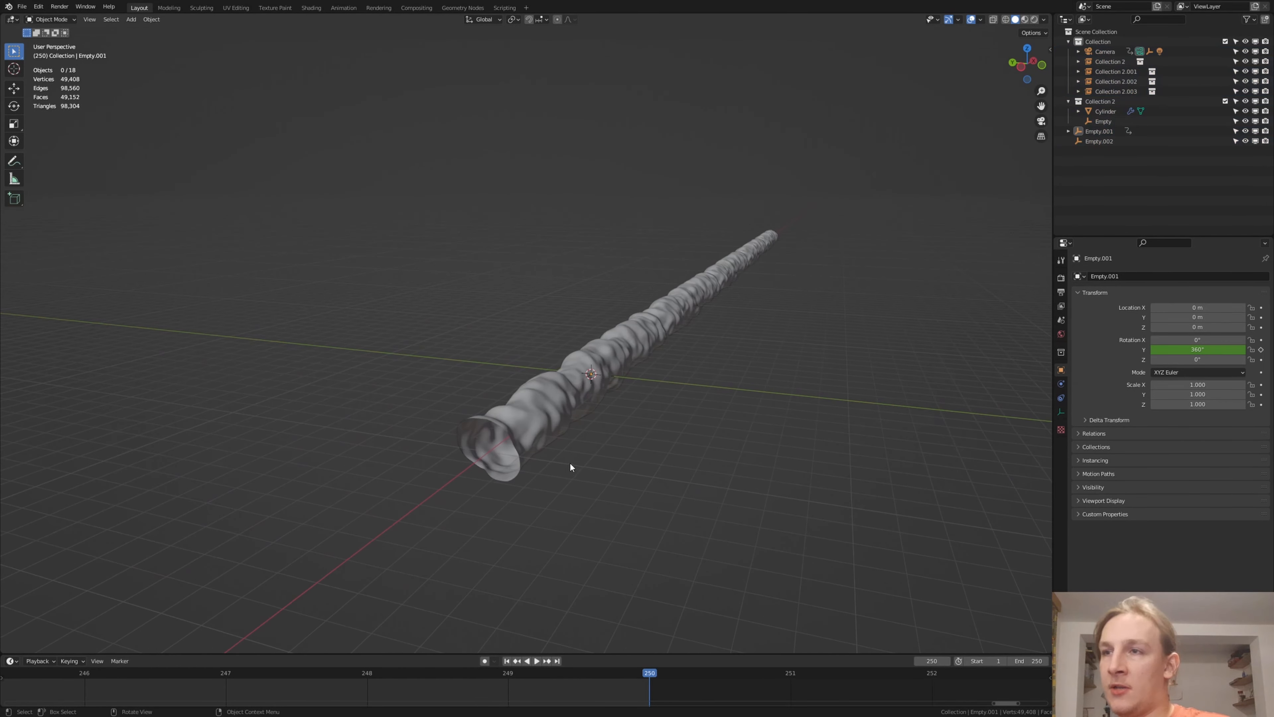
click(518, 433)
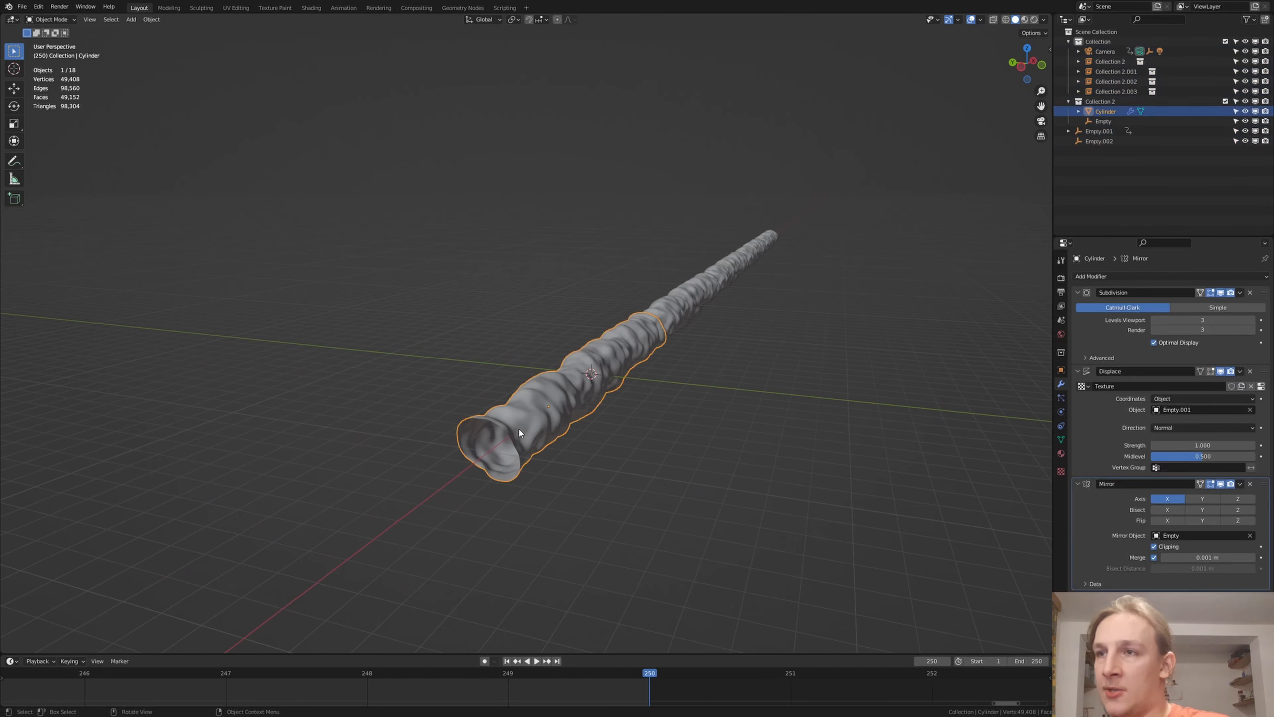
click(311, 8)
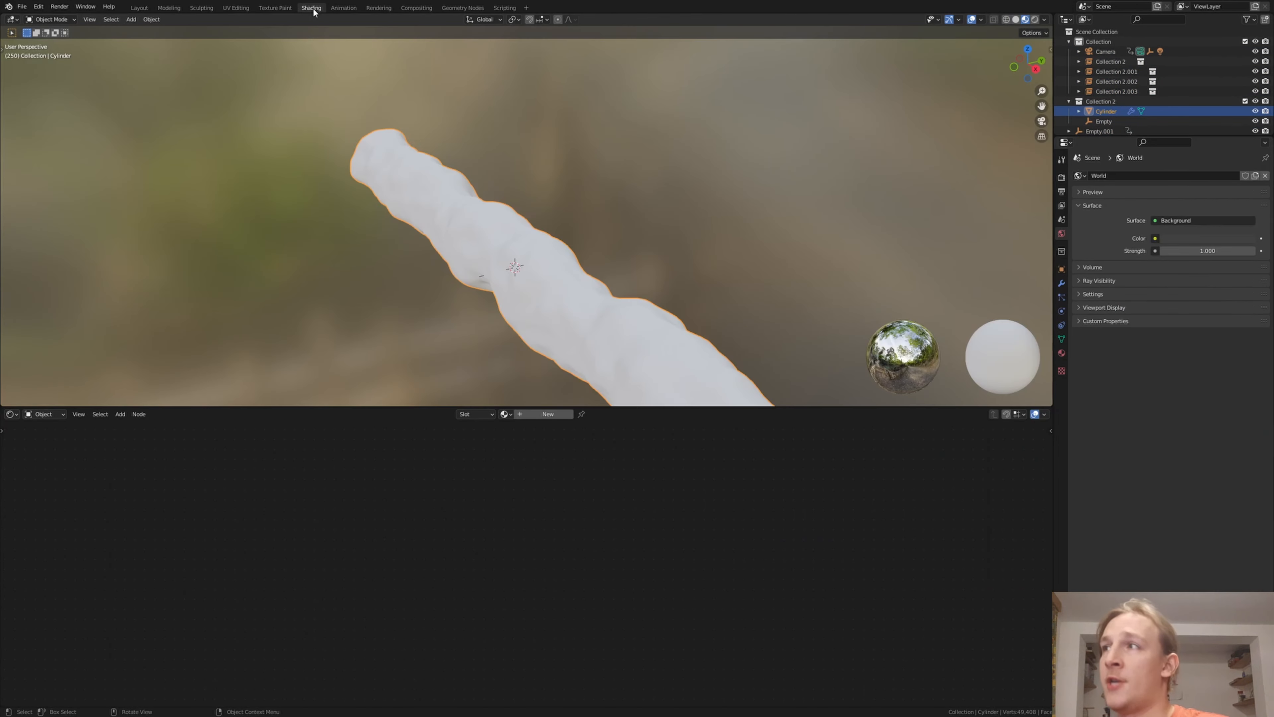
click(1036, 19)
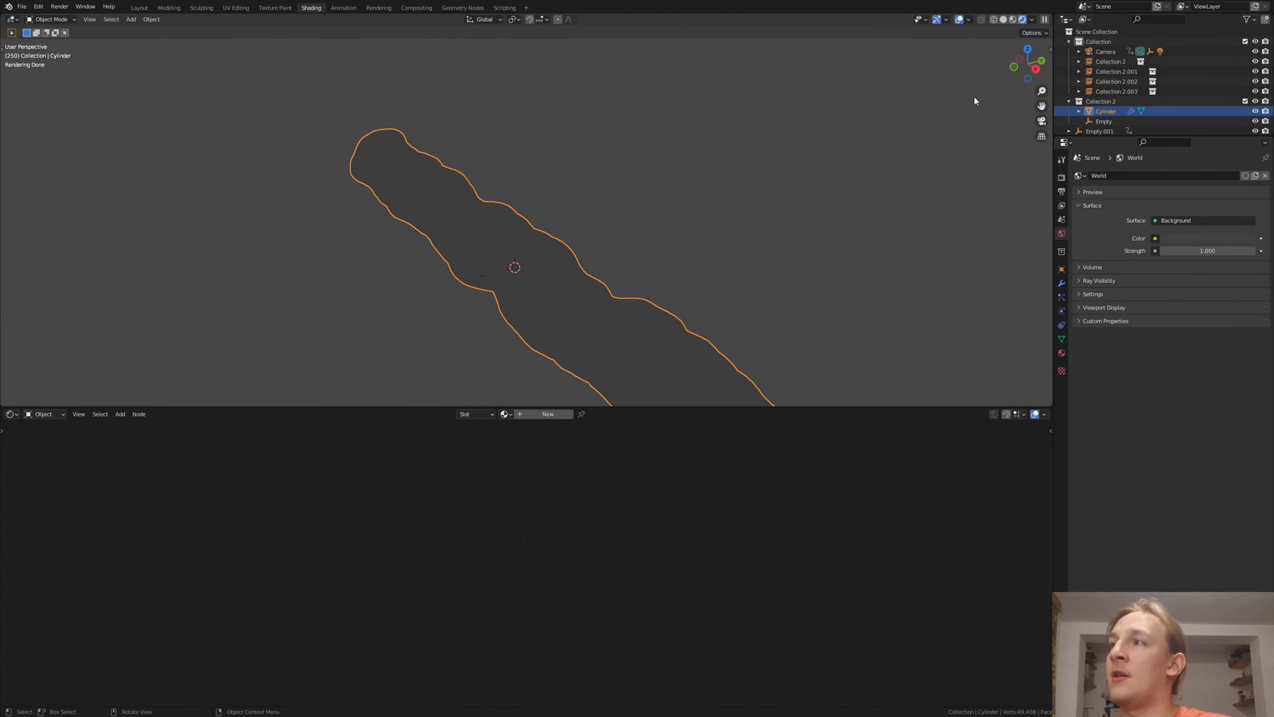
click(1061, 177)
click(1061, 234)
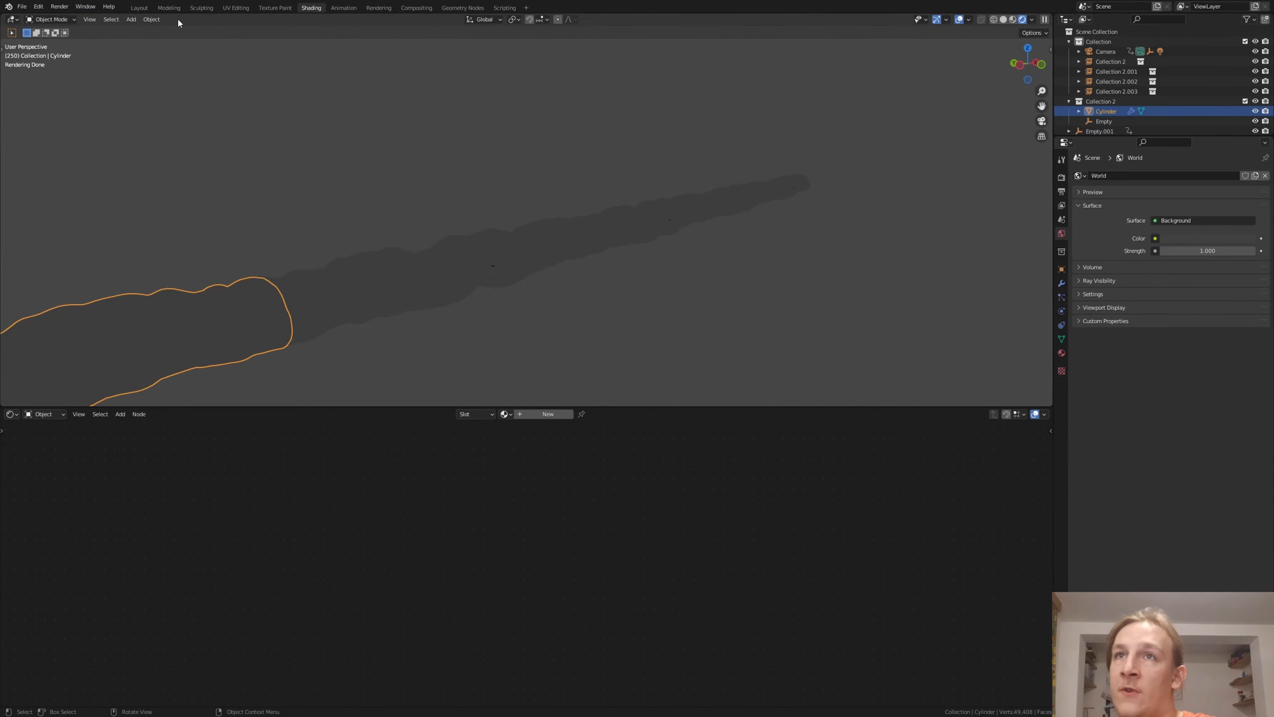
Set the timeline to frame 1 in the Layout workspace and go back to the Shading workspace
click(139, 7)
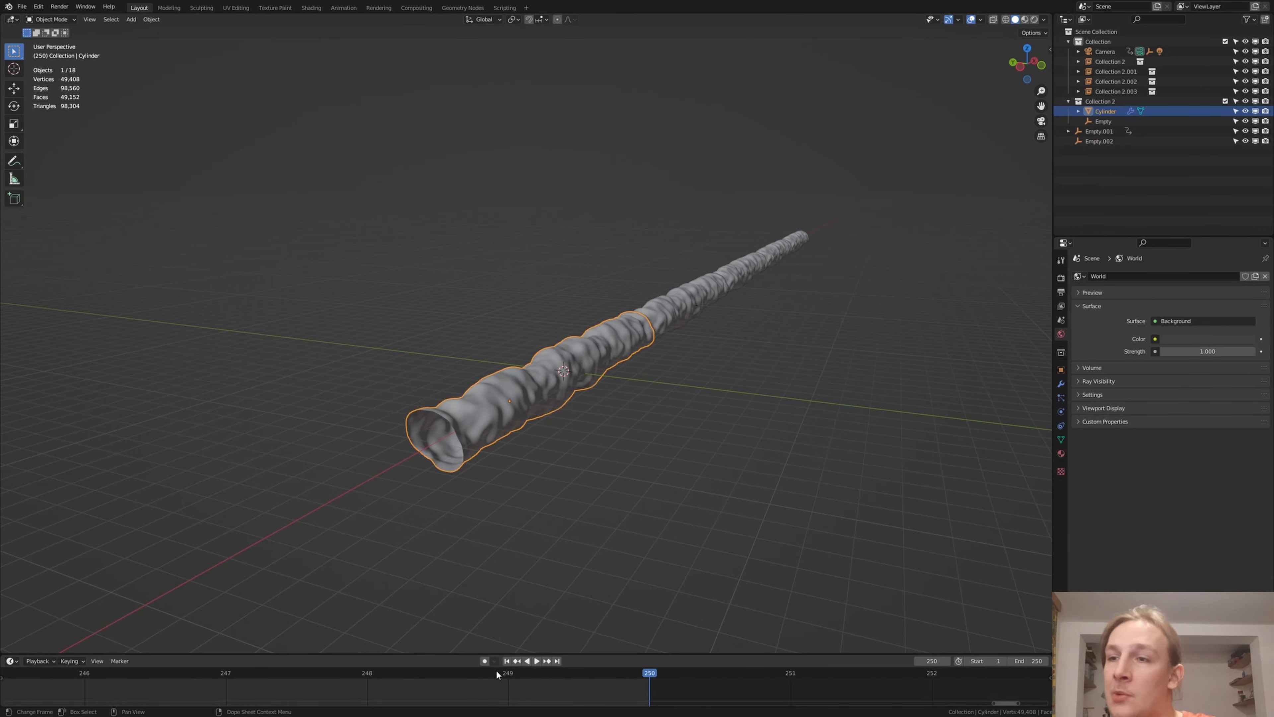
click(508, 662)
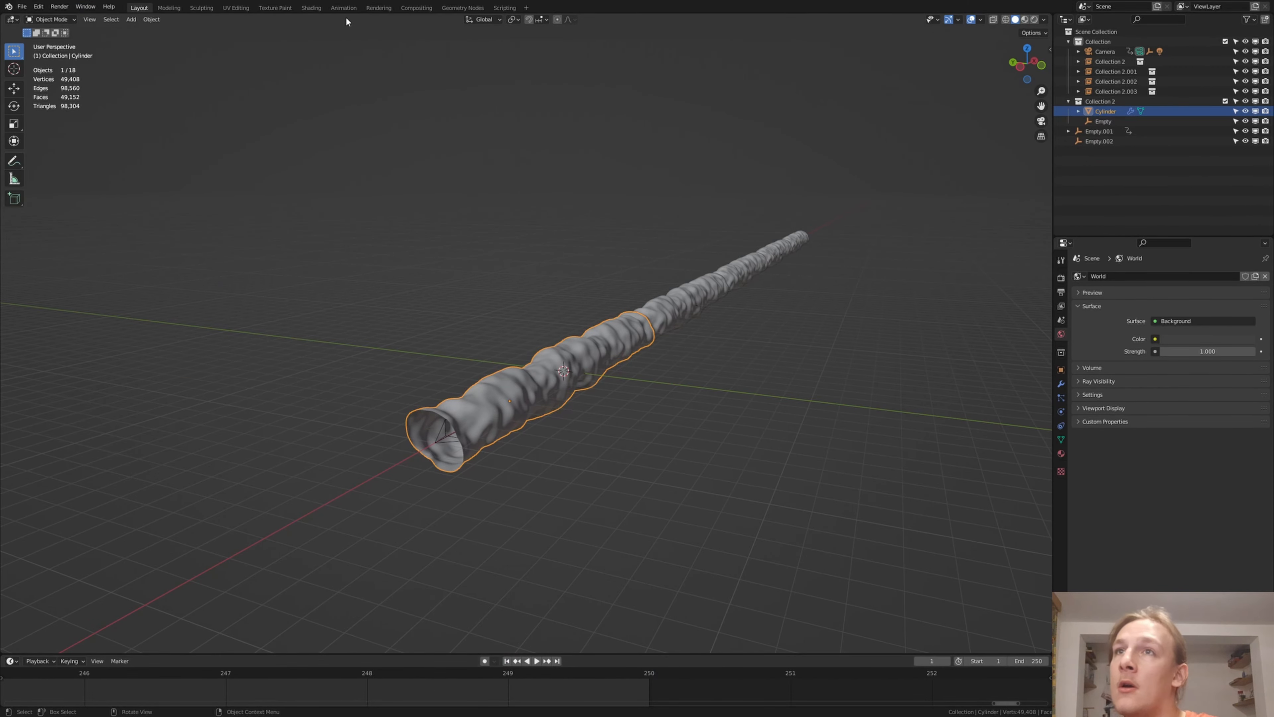
click(319, 9)
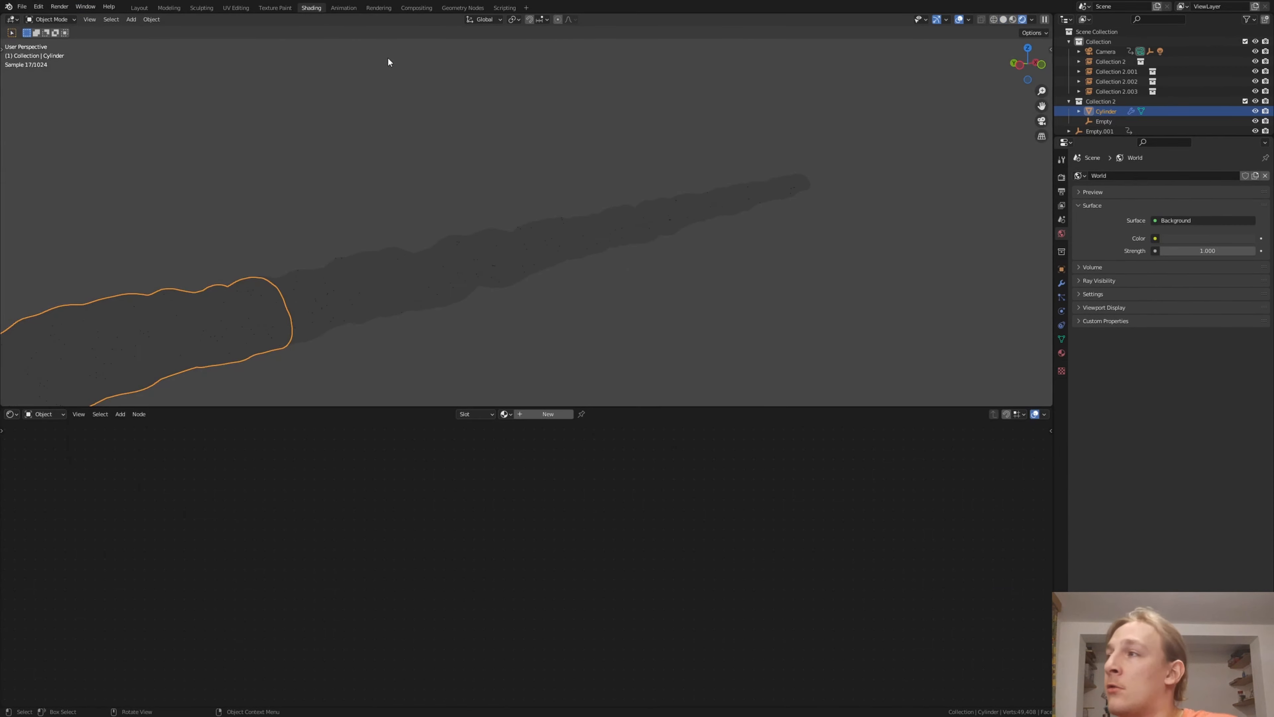
Set the world background color to black and look at the scene through the camera
click(1204, 238)
drag(1245, 146, 1246, 168)
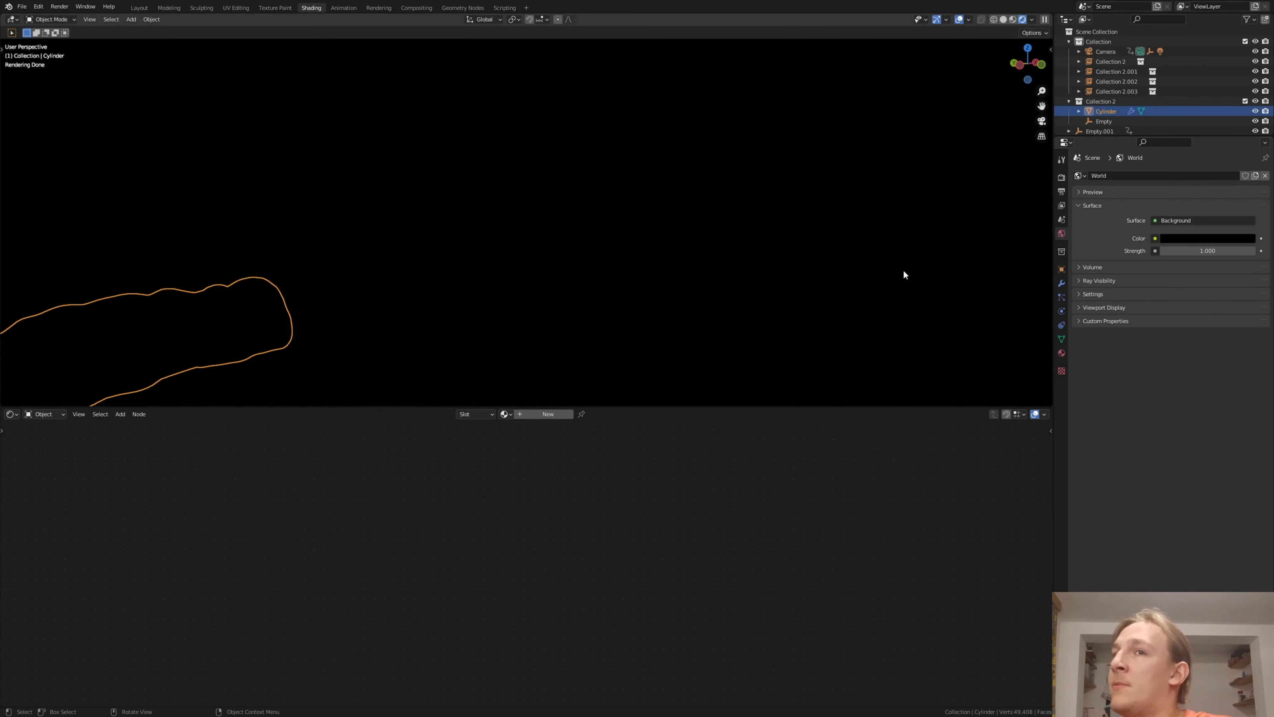
key(KP_0)
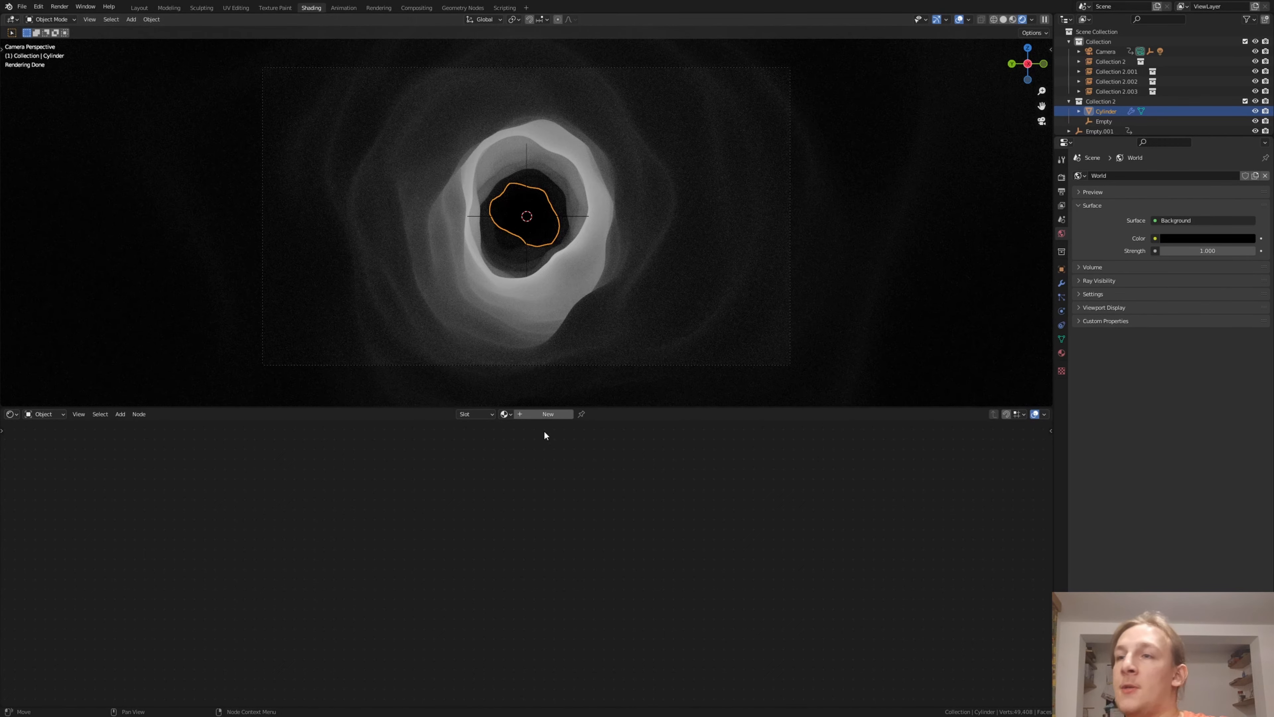
Create a new material for the cylinder and place a ColorRamp node before its Principled BSDF
click(554, 421)
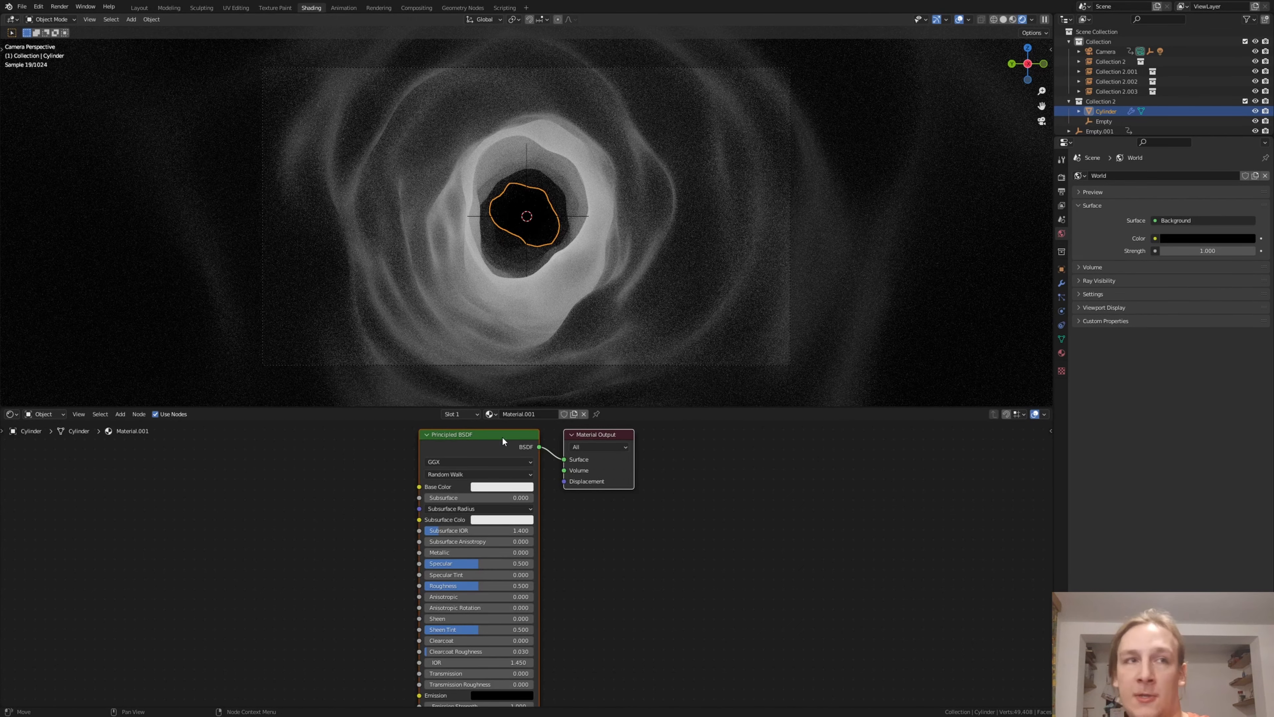
middle_drag(295, 467, 379, 460)
key(shift+a)
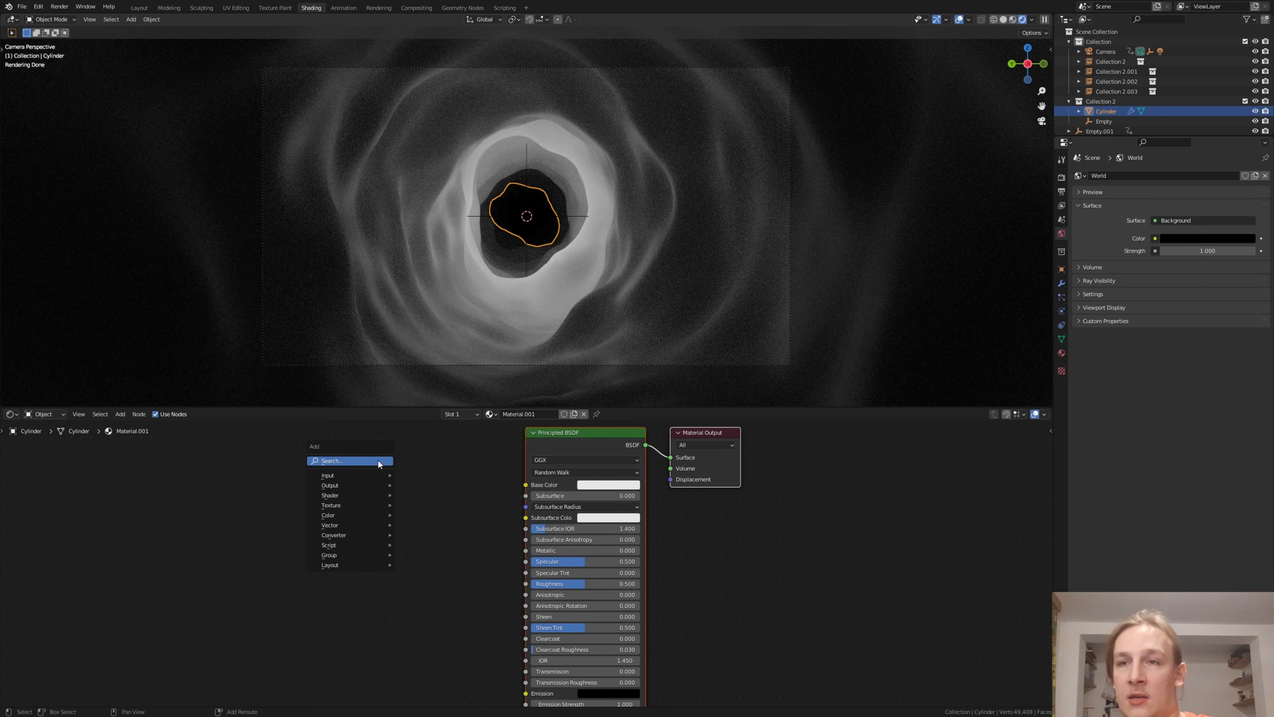
click(379, 461)
text(col)
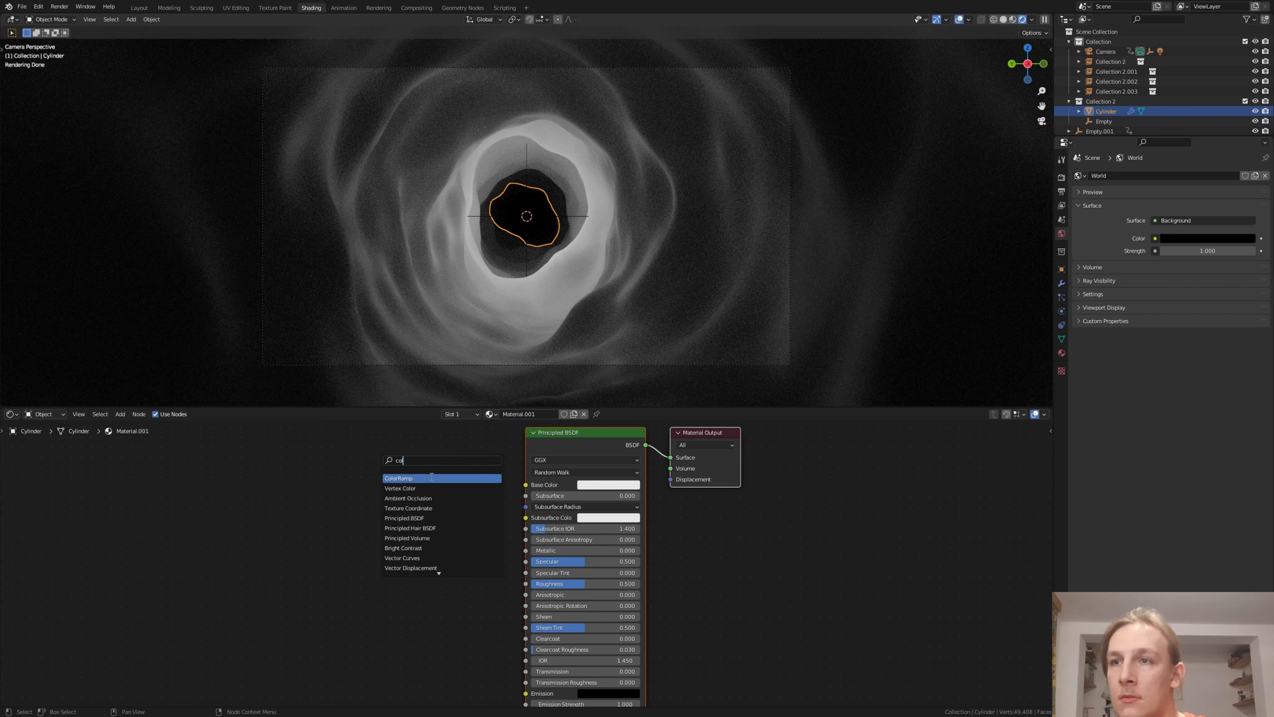
click(426, 480)
click(353, 488)
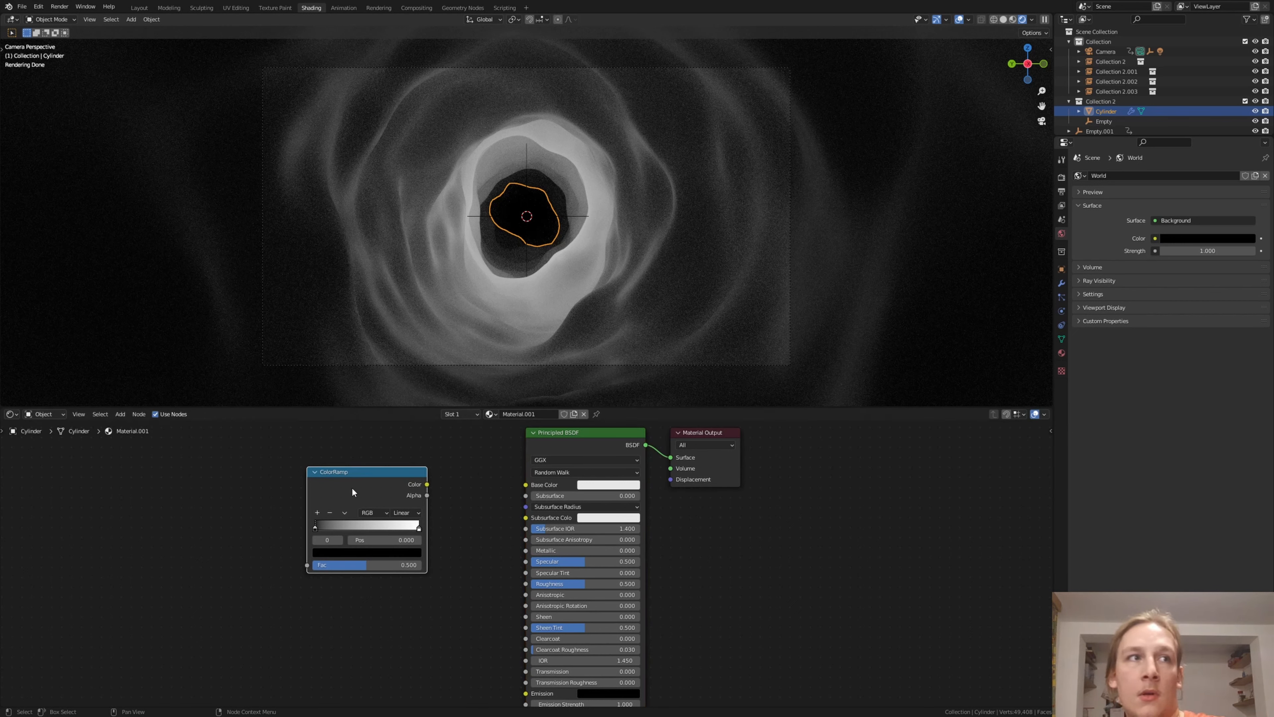
Set the ColorRamp node's color mode to HSL and its interpolation to Far
scroll(364, 489, up, 2)
click(377, 524)
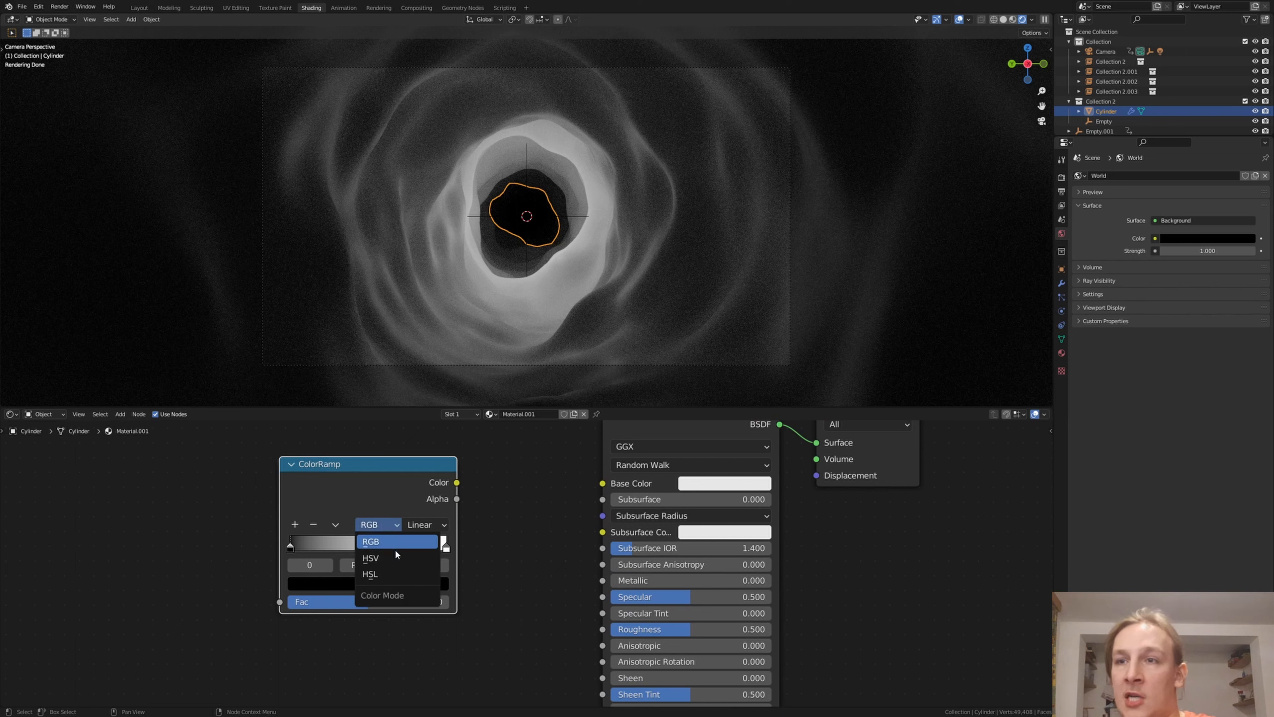
click(404, 577)
click(425, 525)
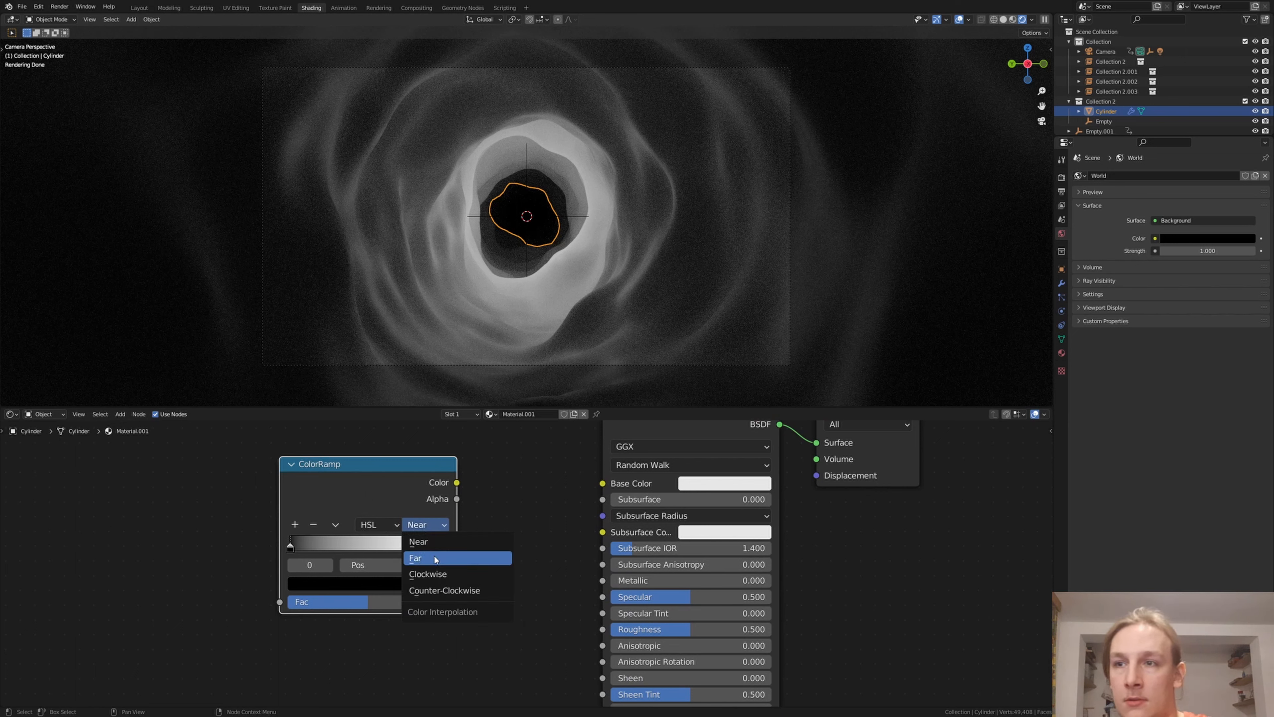
click(434, 557)
Color the ColorRamp's first stop pure red and its last stop saturated blue
scroll(326, 551, up, 3)
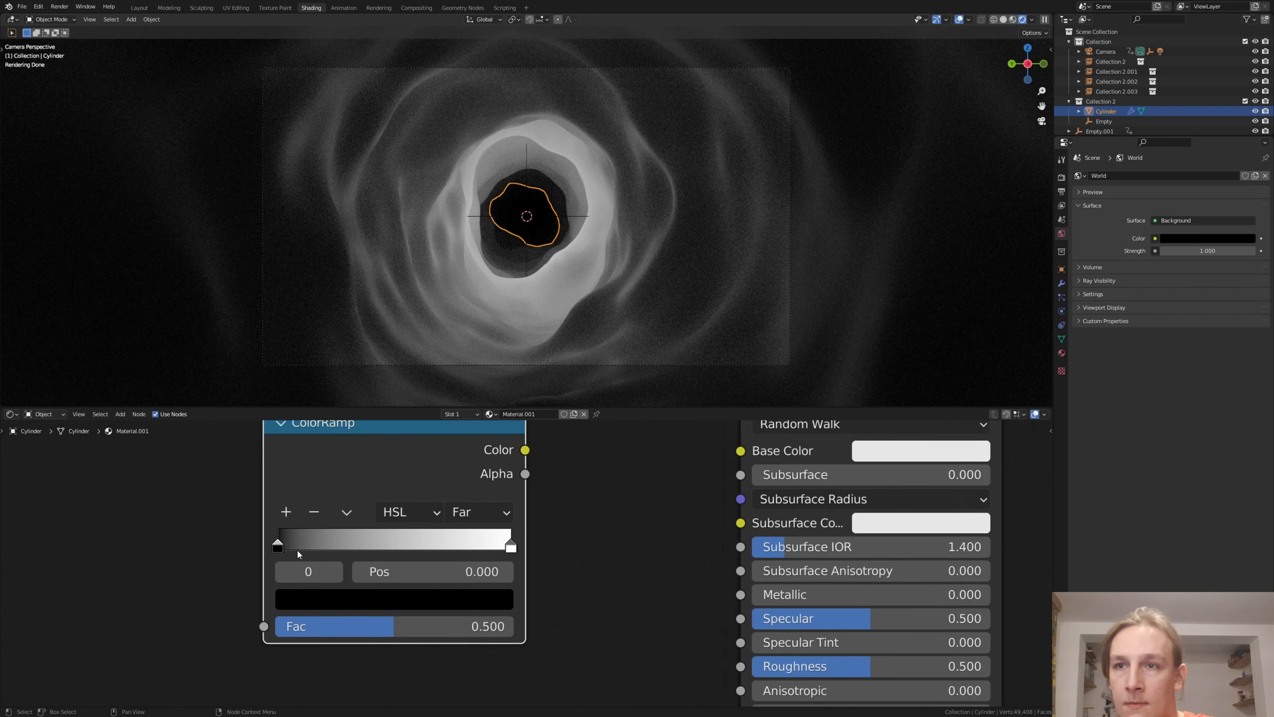
click(358, 602)
drag(459, 329, 459, 266)
drag(369, 521, 433, 520)
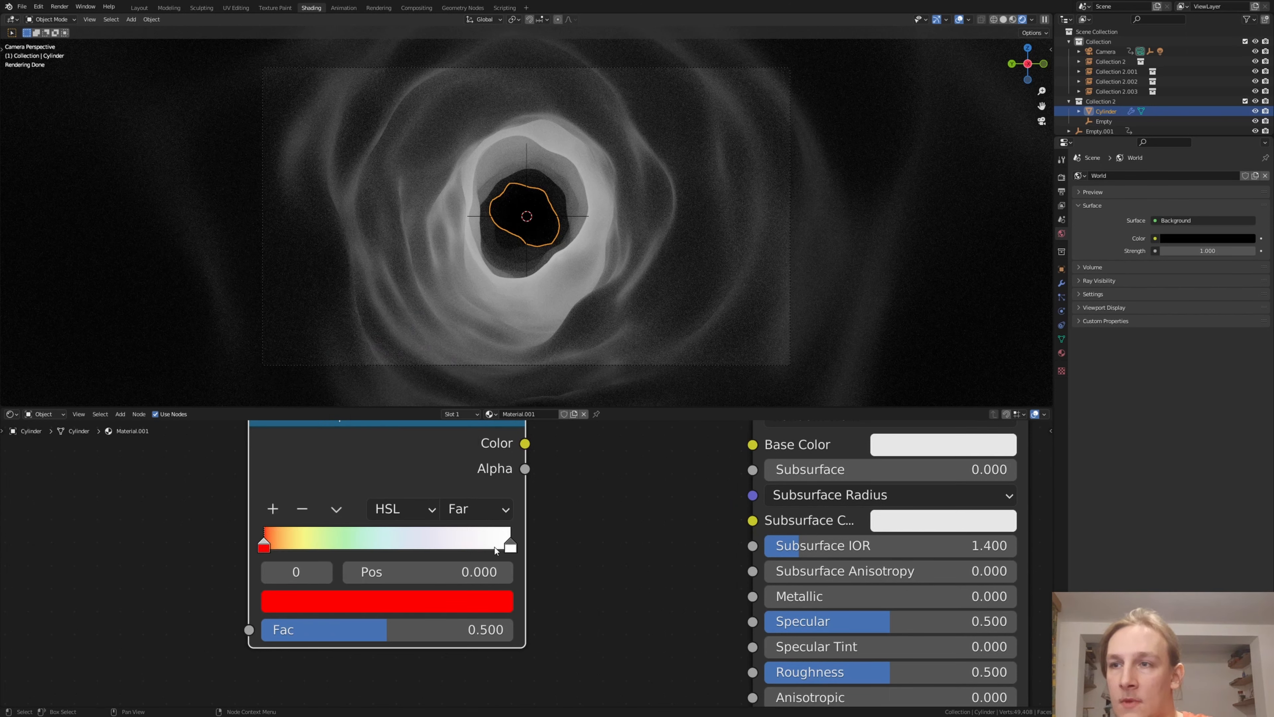
click(509, 544)
click(467, 597)
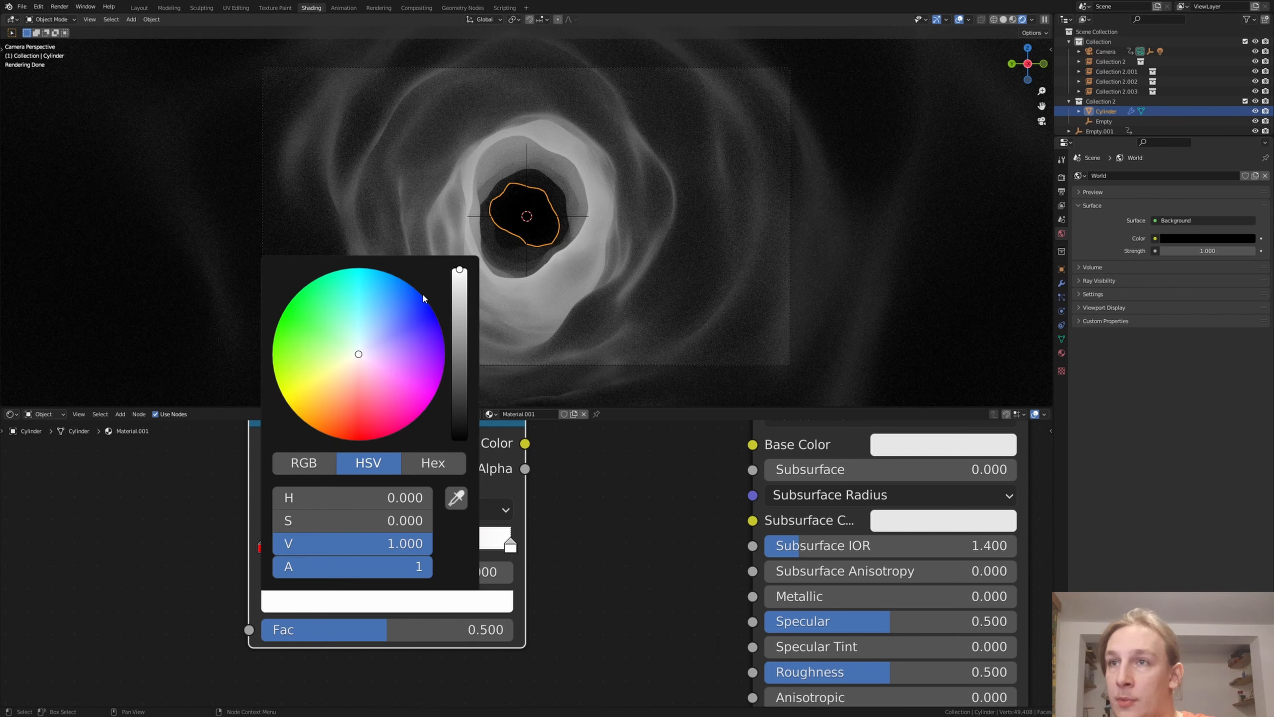
drag(423, 297, 428, 303)
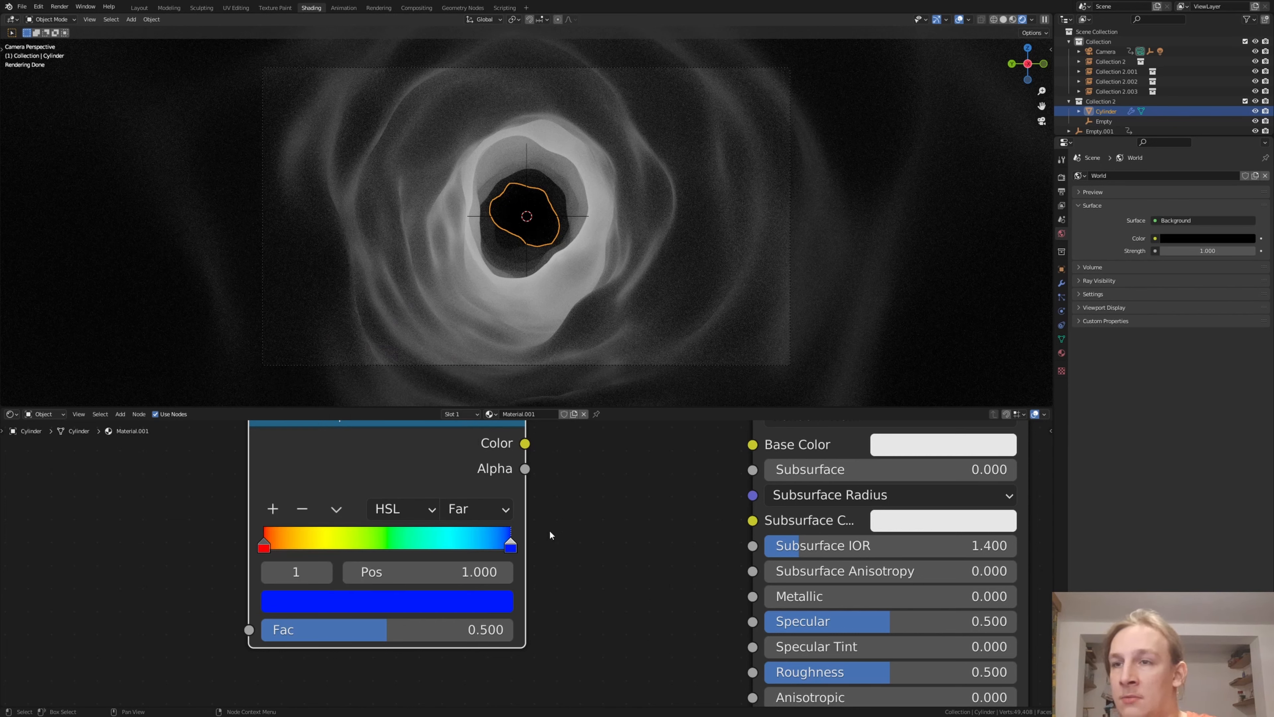
Connect the ColorRamp's Color output to the Base Color input of the Principled BSDF
scroll(558, 536, down, 3)
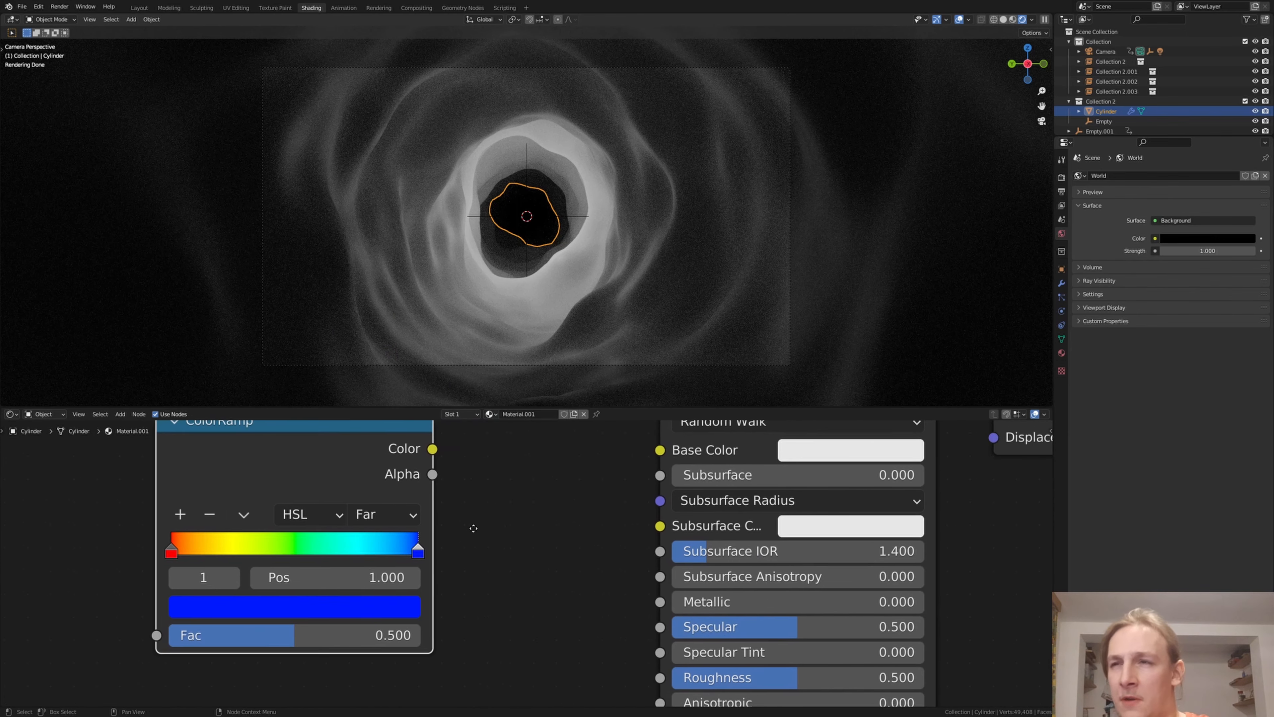
drag(405, 494, 571, 495)
middle_drag(303, 484, 512, 494)
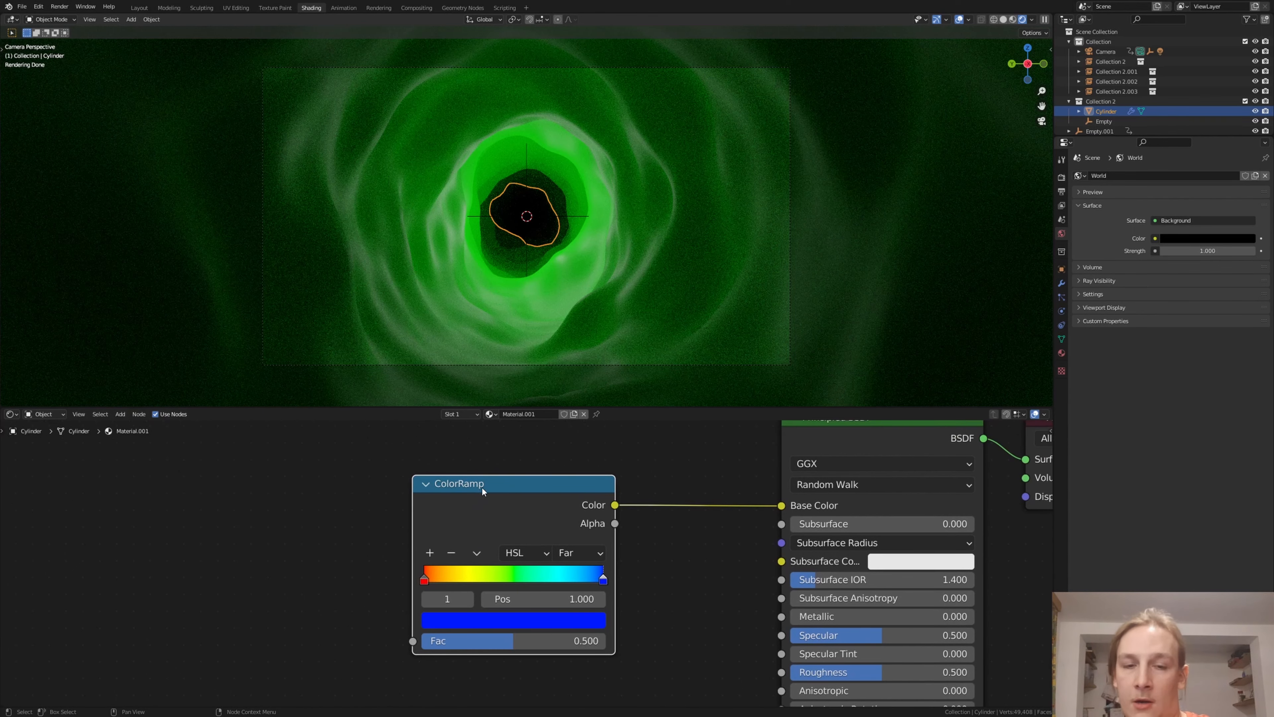
Add a Layer Weight node before the ColorRamp and connect its Facing output to the ramp's Fac input
key(shift+a)
click(329, 479)
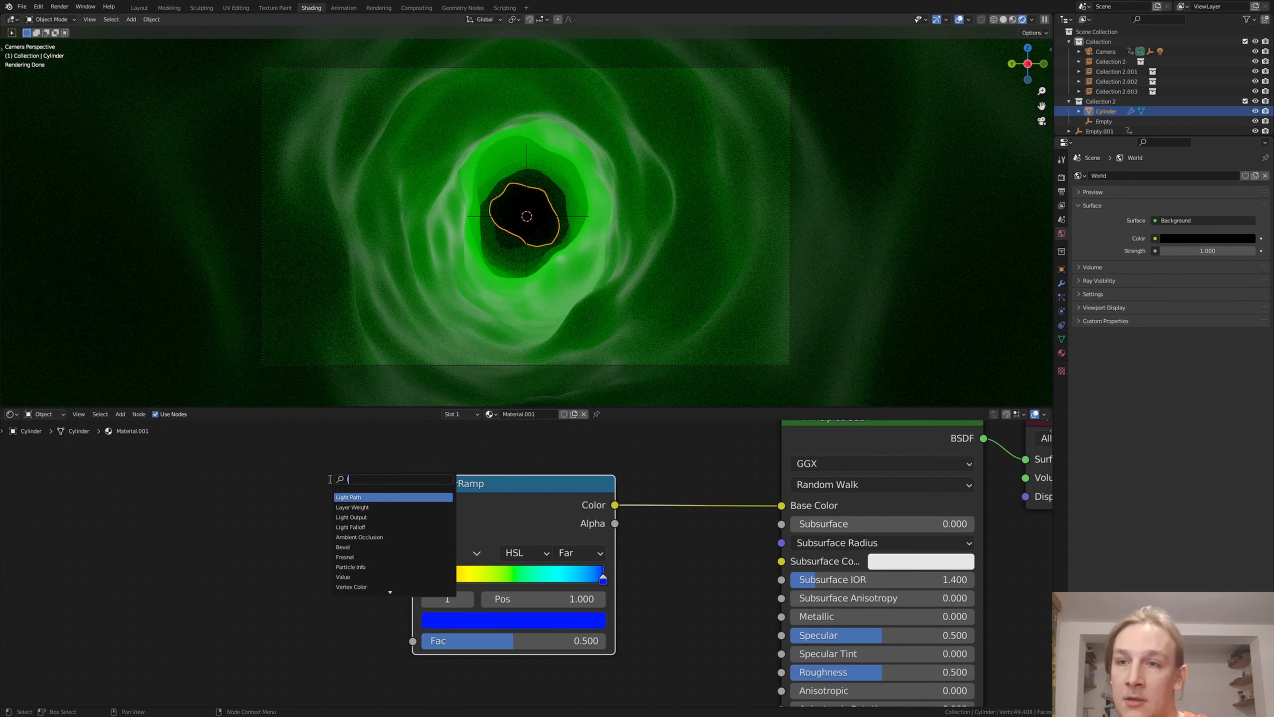
click(352, 507)
click(300, 545)
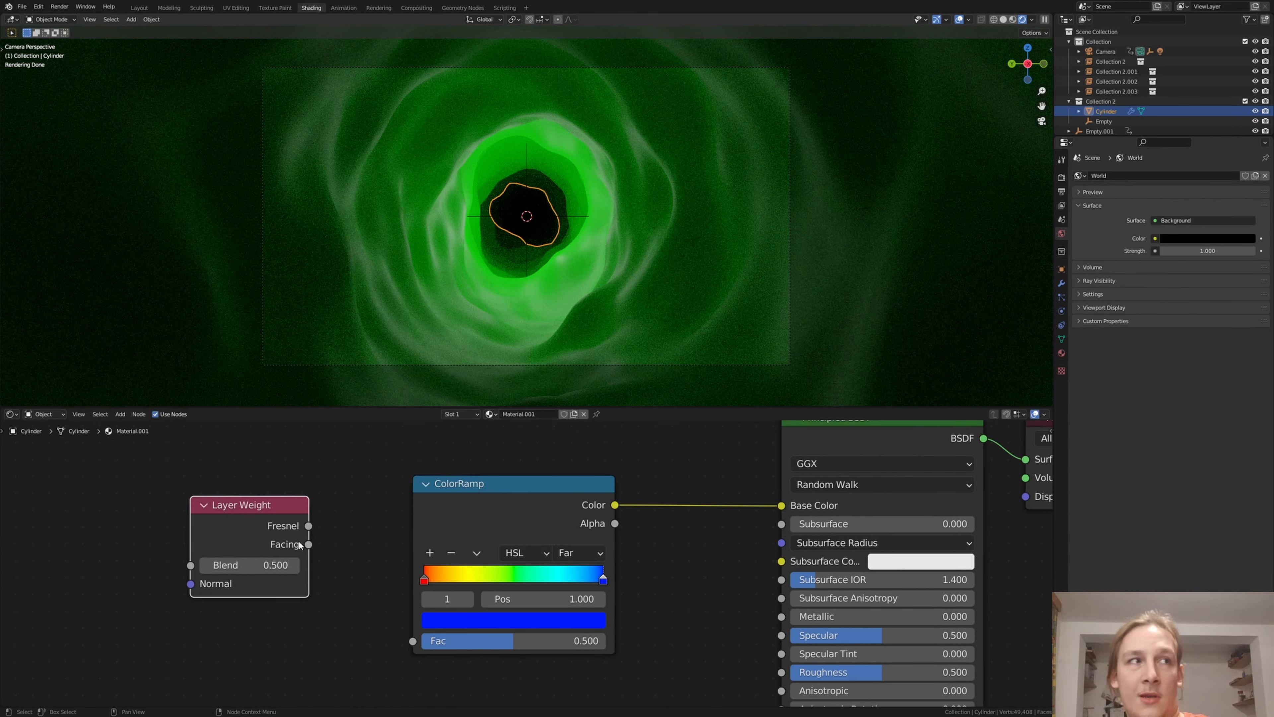
drag(308, 545, 412, 642)
Narrow the color gradient by moving the red stop to about 0.273 and the blue stop to about 0.564
middle_drag(691, 580, 576, 534)
scroll(328, 523, up, 2)
drag(302, 533, 371, 527)
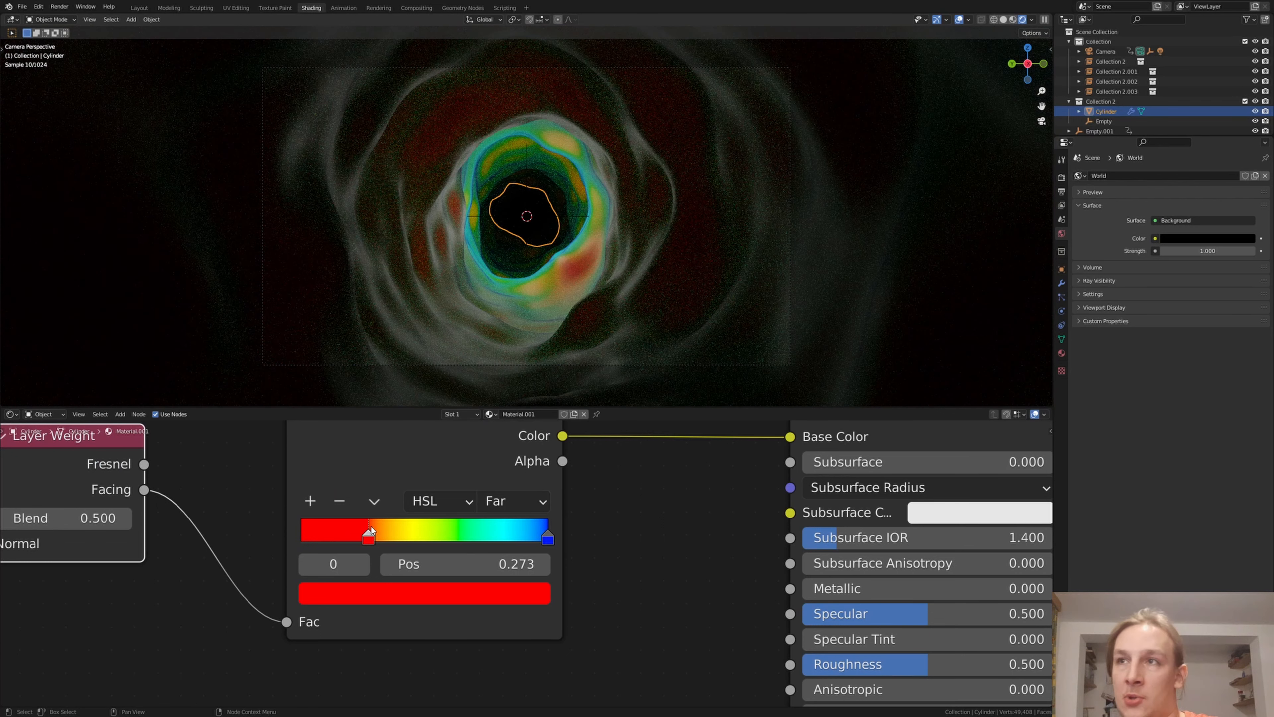
drag(547, 536, 440, 527)
Set the Principled BSDF's Metallic to 1 and Roughness to 0 and frame the whole node tree
middle_drag(440, 527, 139, 463)
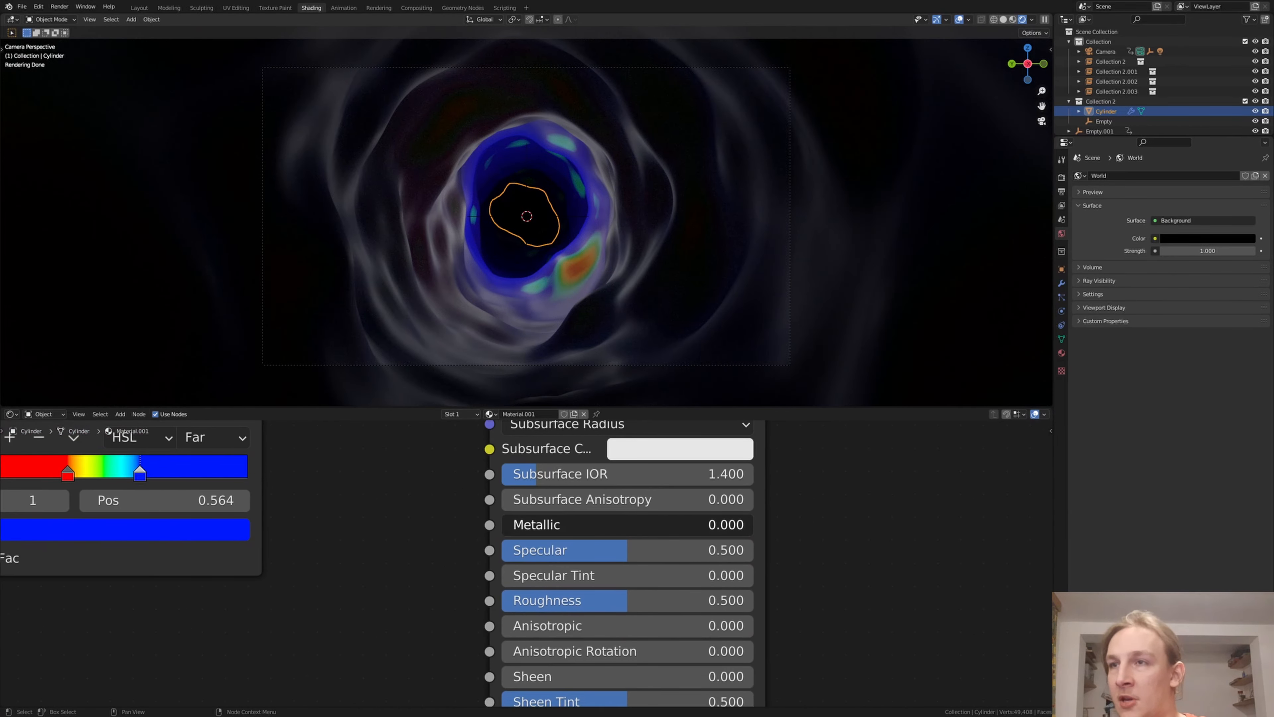
drag(551, 525, 747, 525)
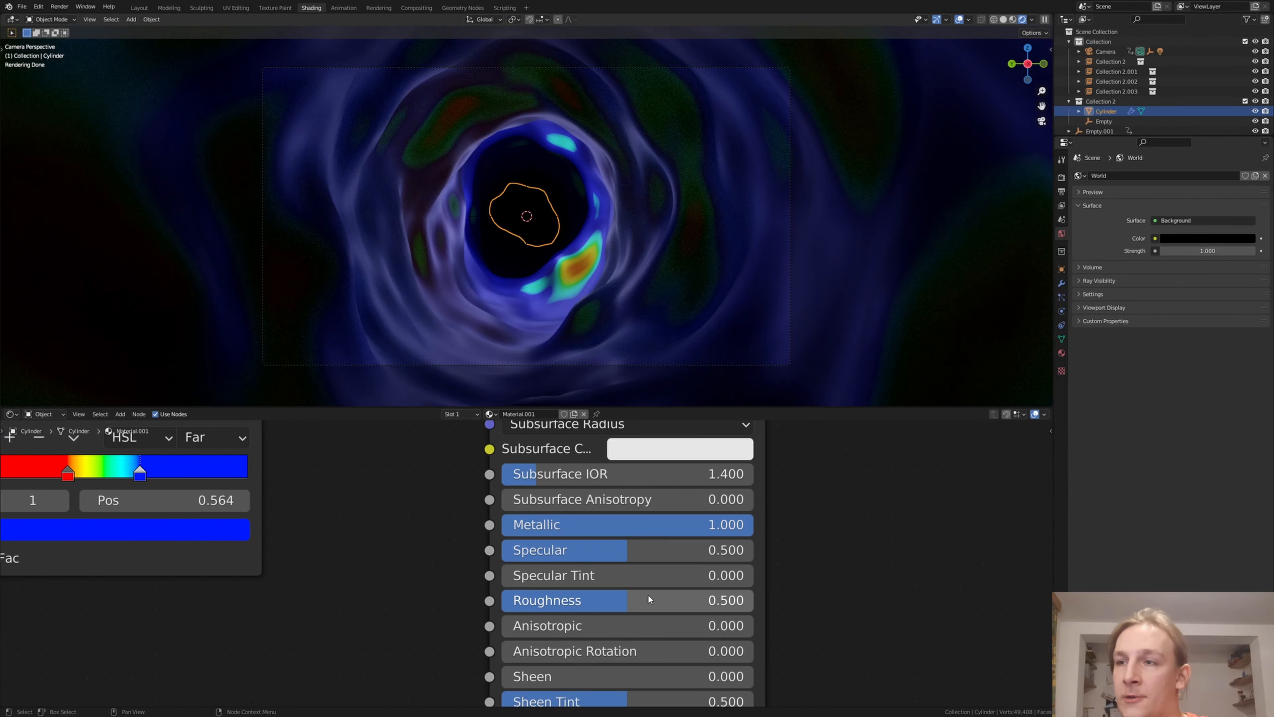
drag(650, 600, 487, 596)
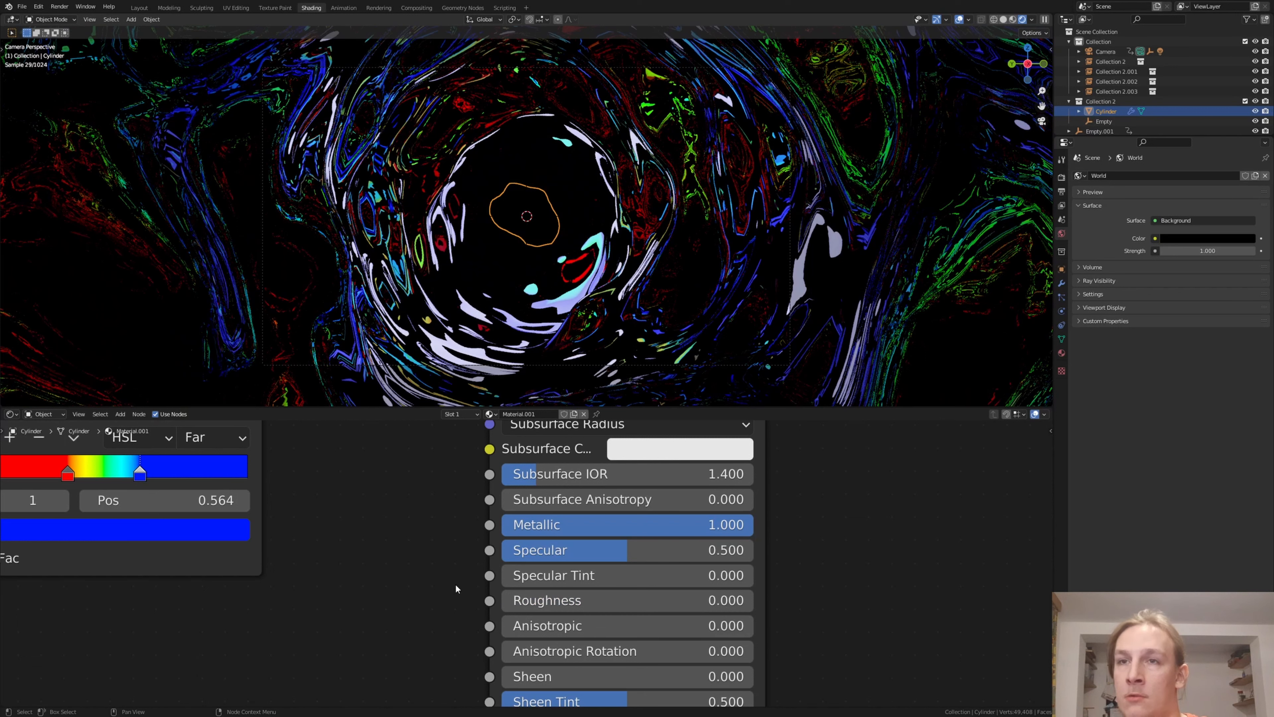
key(Home)
Enable depth of field on the camera and choose Empty.002 as its focus object
click(1061, 191)
click(1106, 52)
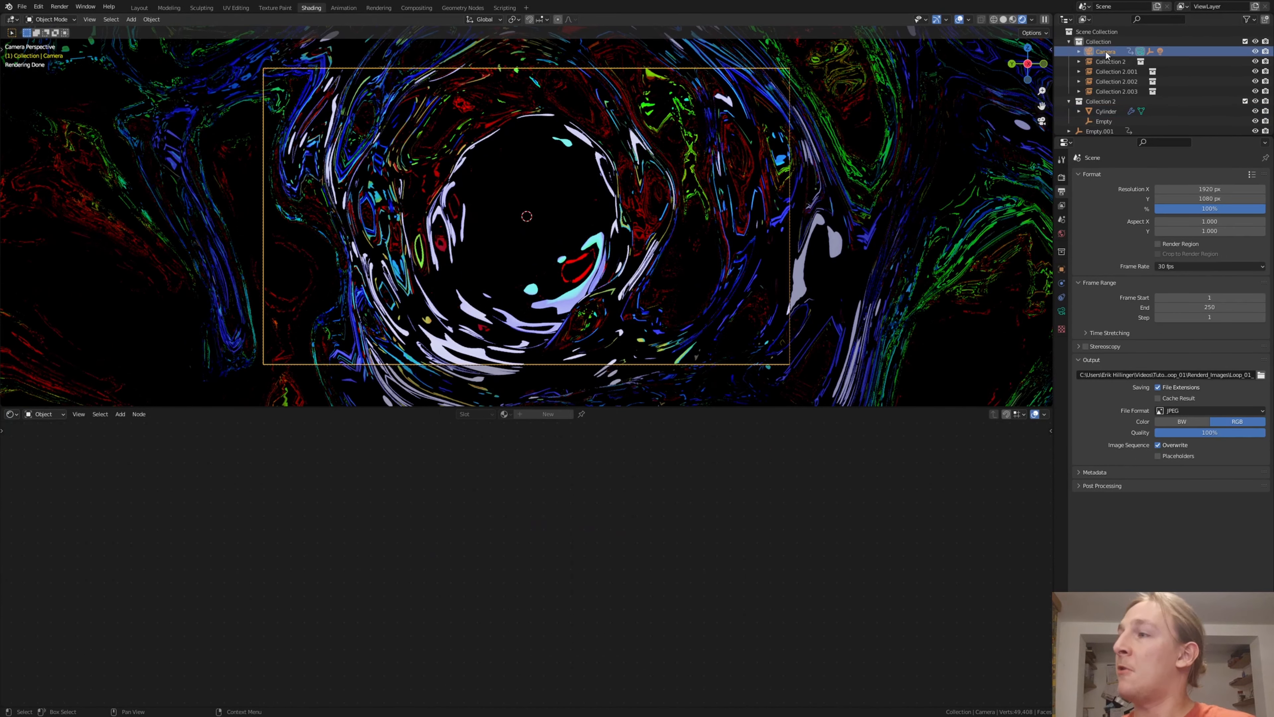
click(1061, 311)
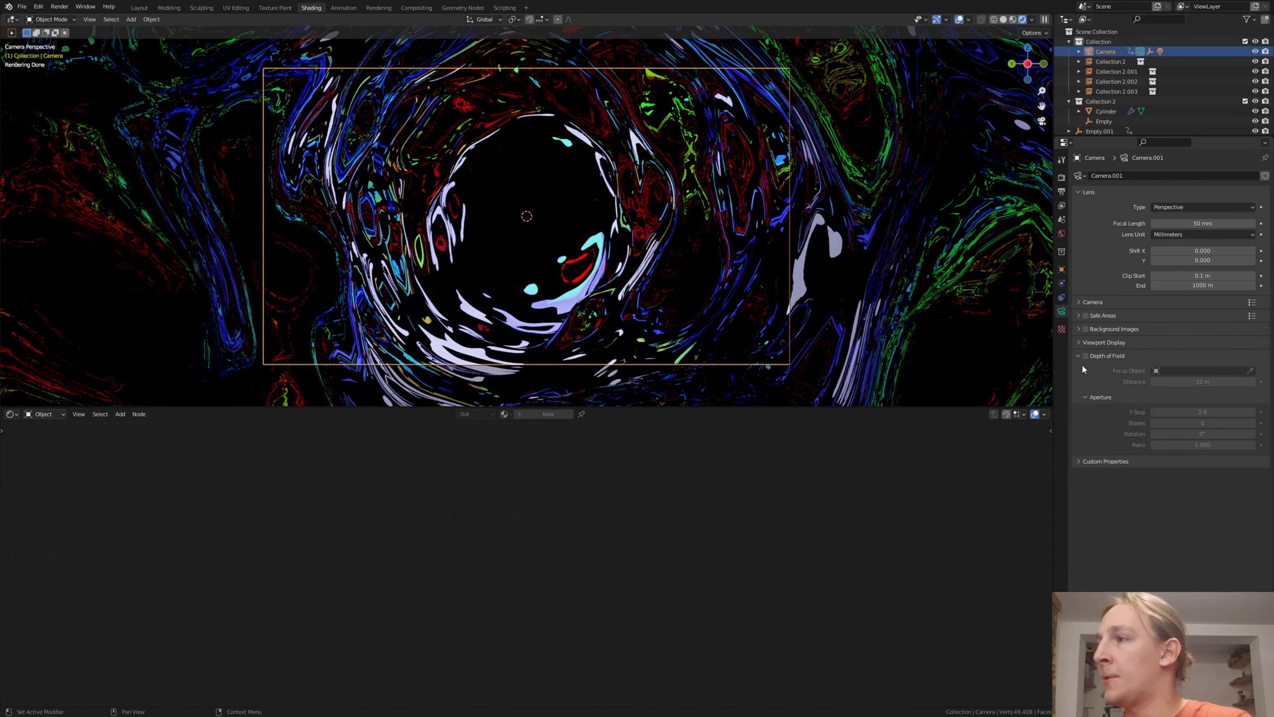
click(1086, 355)
click(1188, 371)
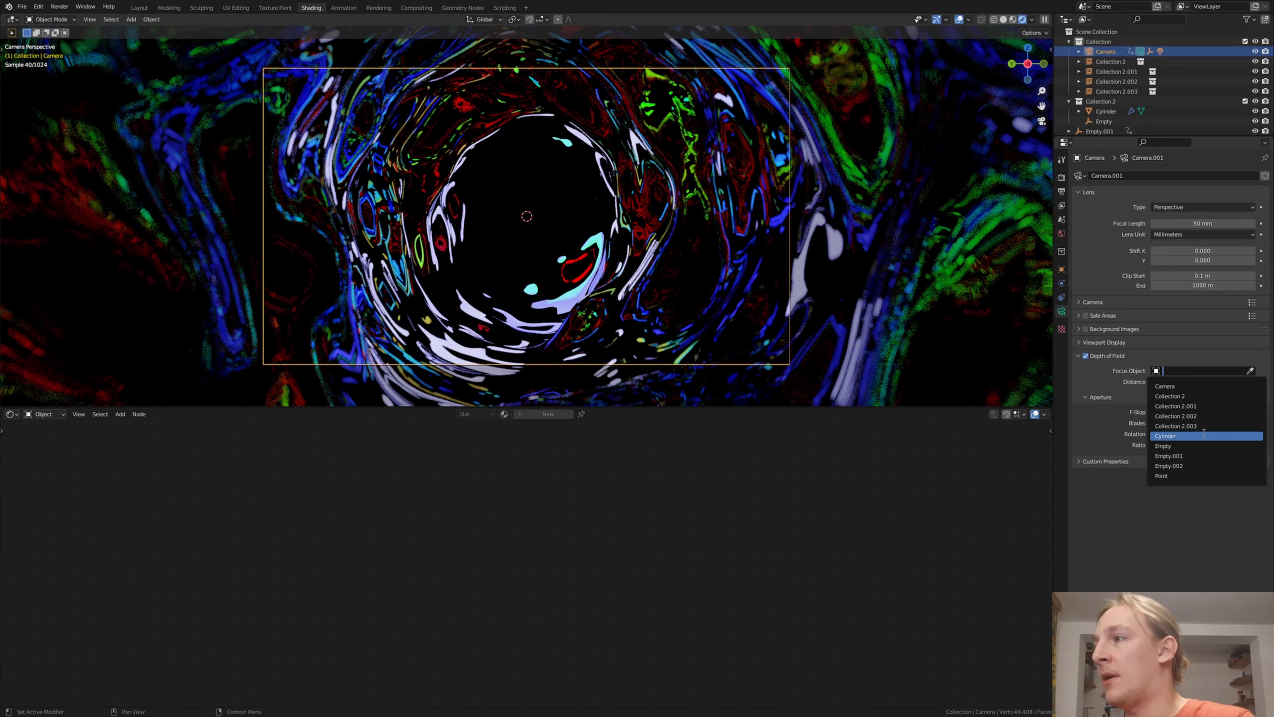
click(1197, 465)
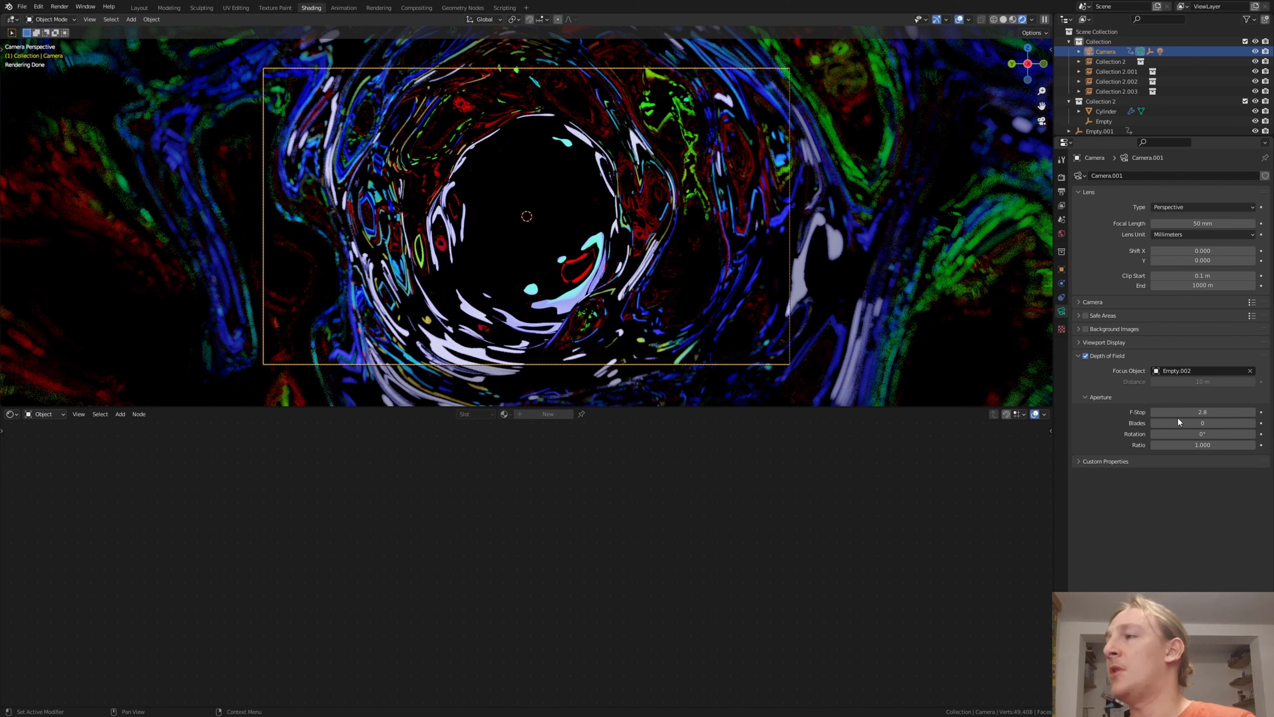
Parent Empty.002 to the camera so the focus point follows the camera
scroll(1113, 116, down, 1)
click(1102, 126)
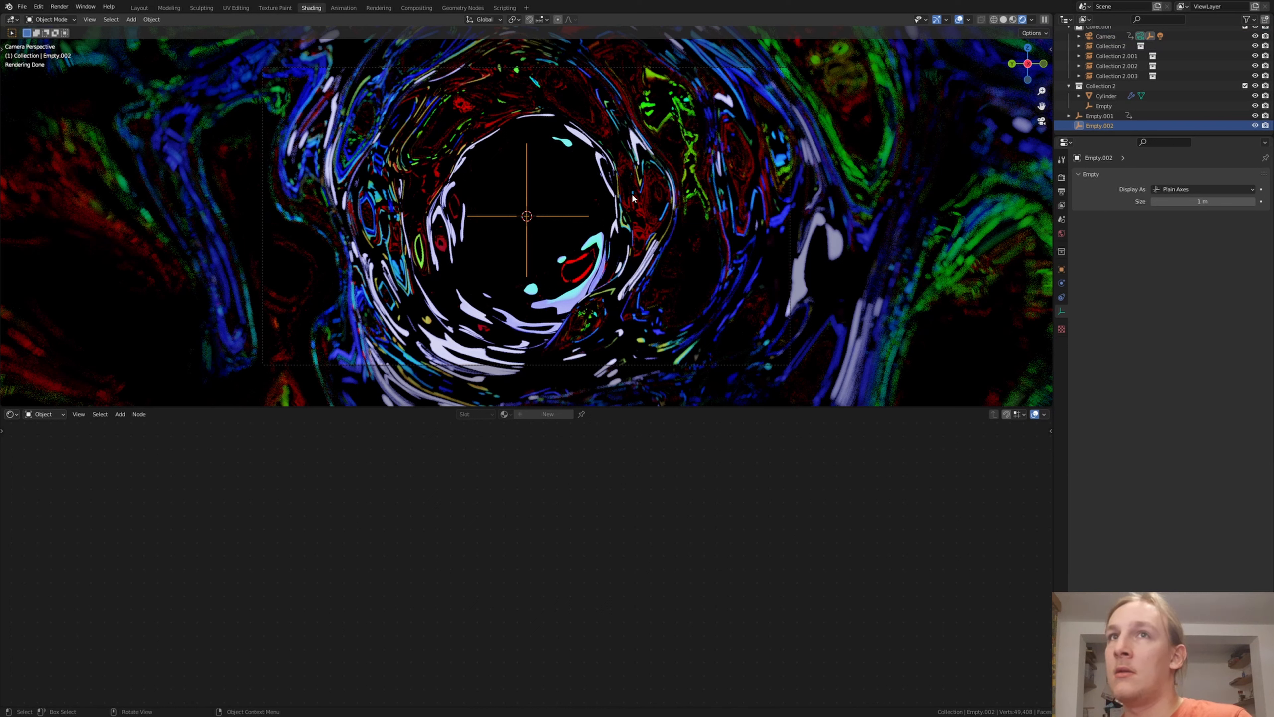
click(791, 153)
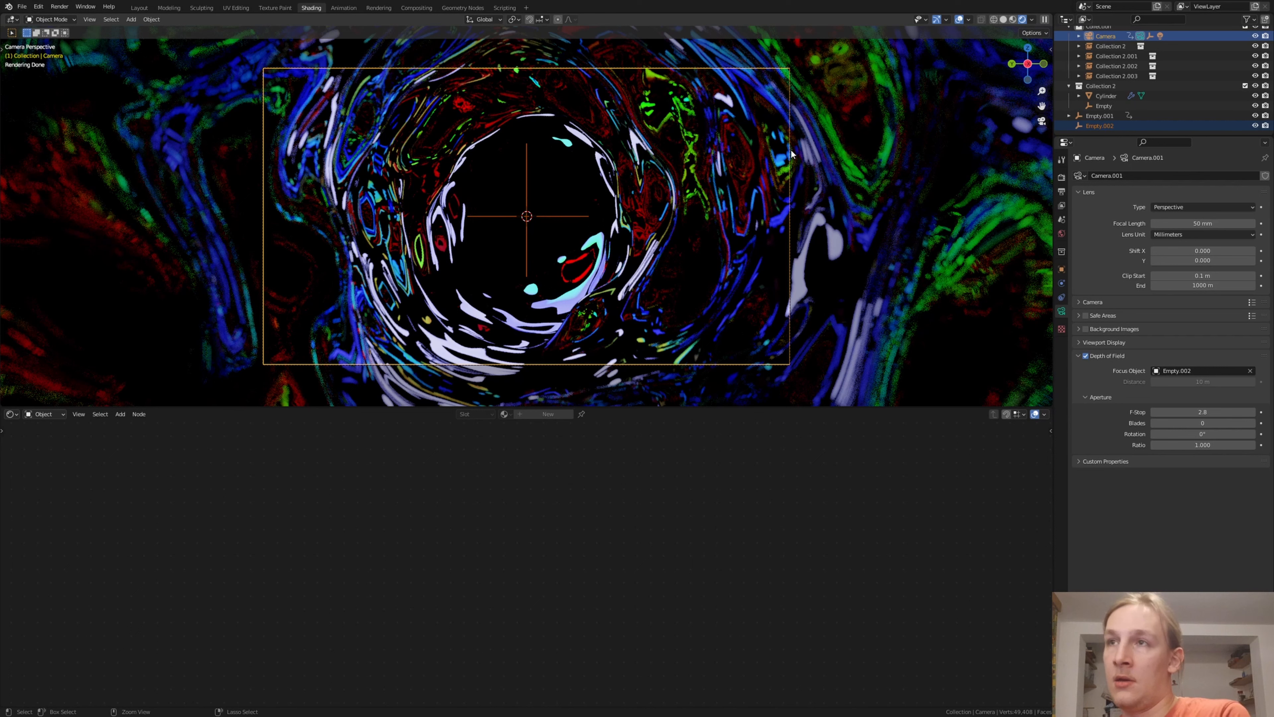
key(ctrl+p)
click(791, 153)
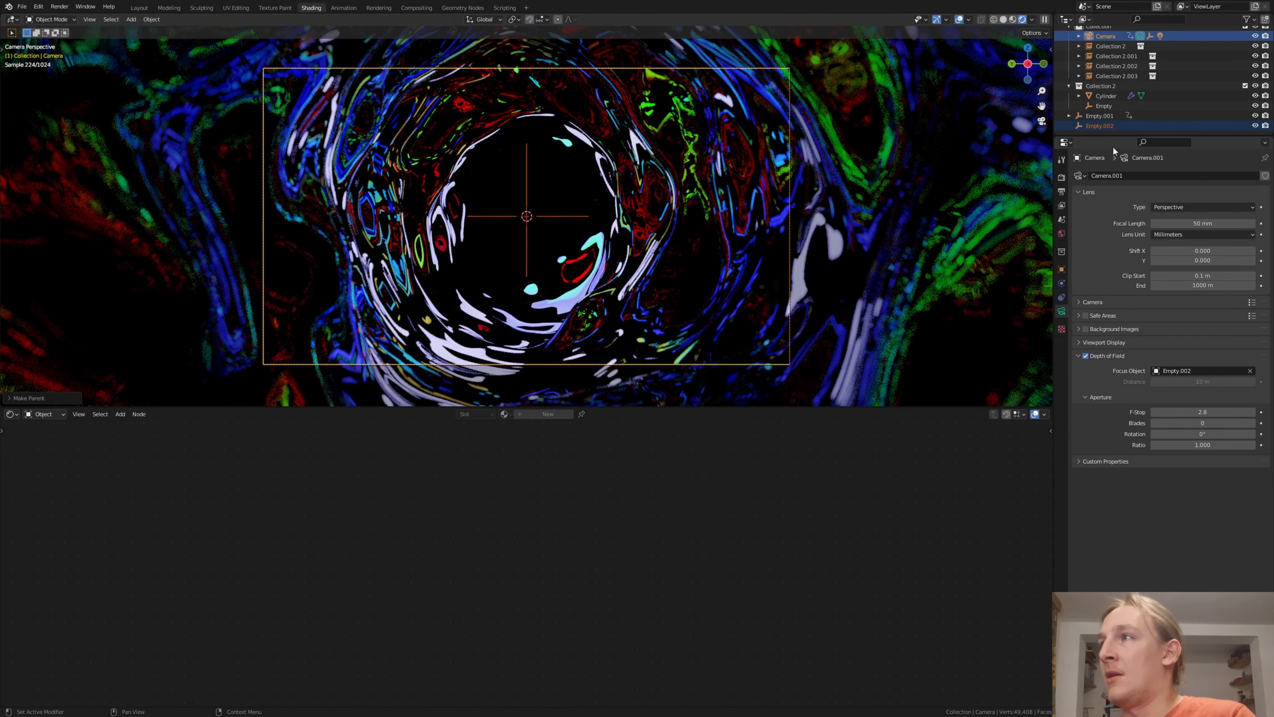
Try an F-Stop of 1 for the camera's depth of field
click(1104, 34)
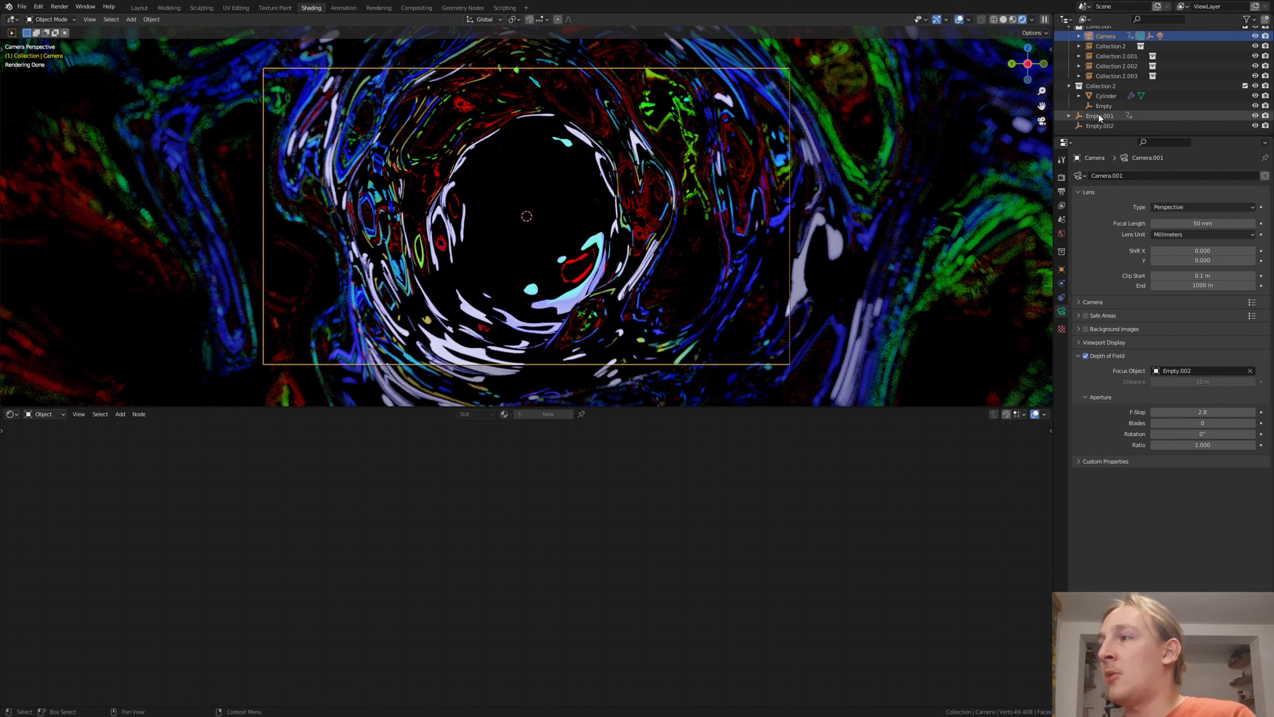
click(1202, 411)
text(1)
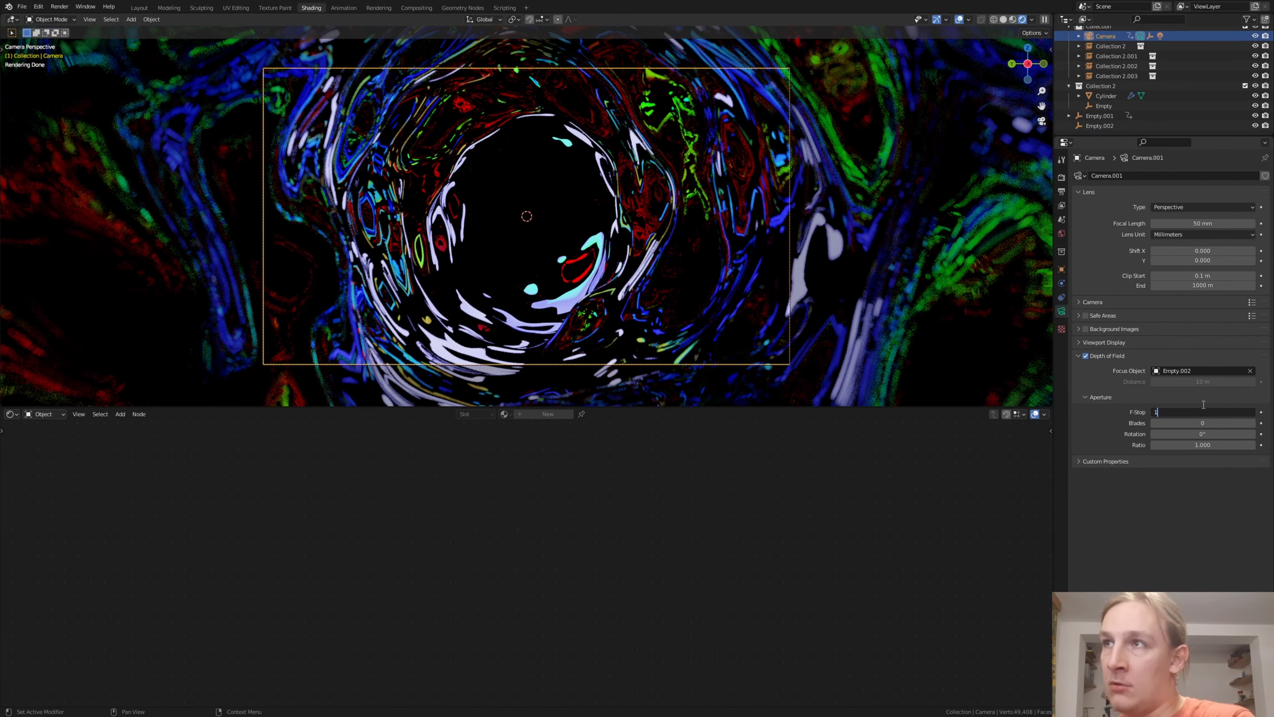
key(Return)
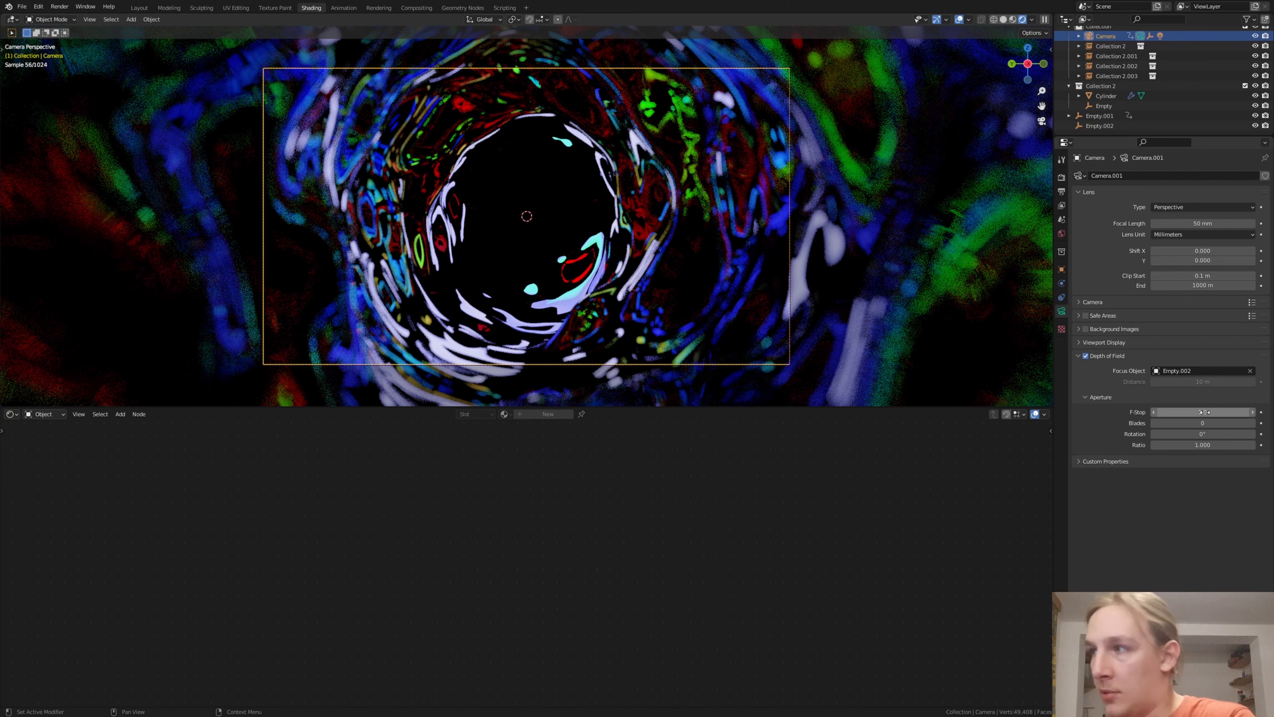
Set the F-Stop of the camera's depth of field to 1.5
click(1206, 410)
text(1.5)
key(Return)
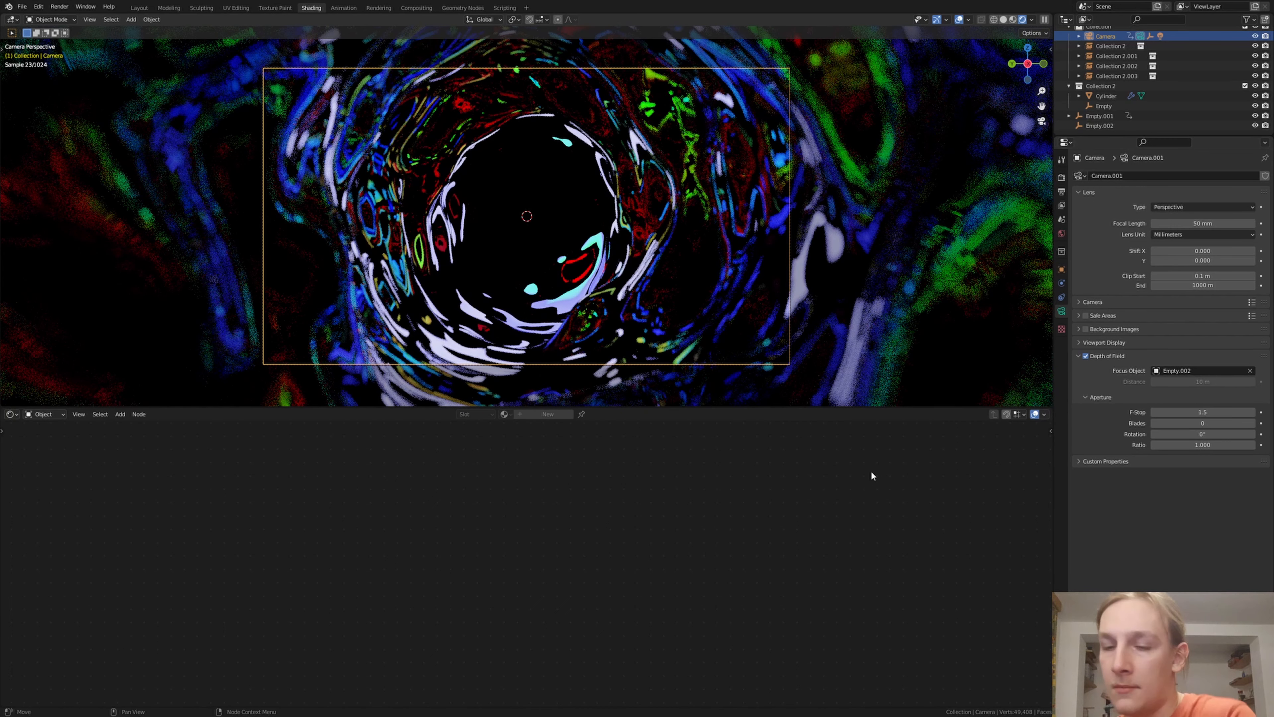
Expand the Cycles render denoising settings and choose OptiX as the denoiser
click(1061, 177)
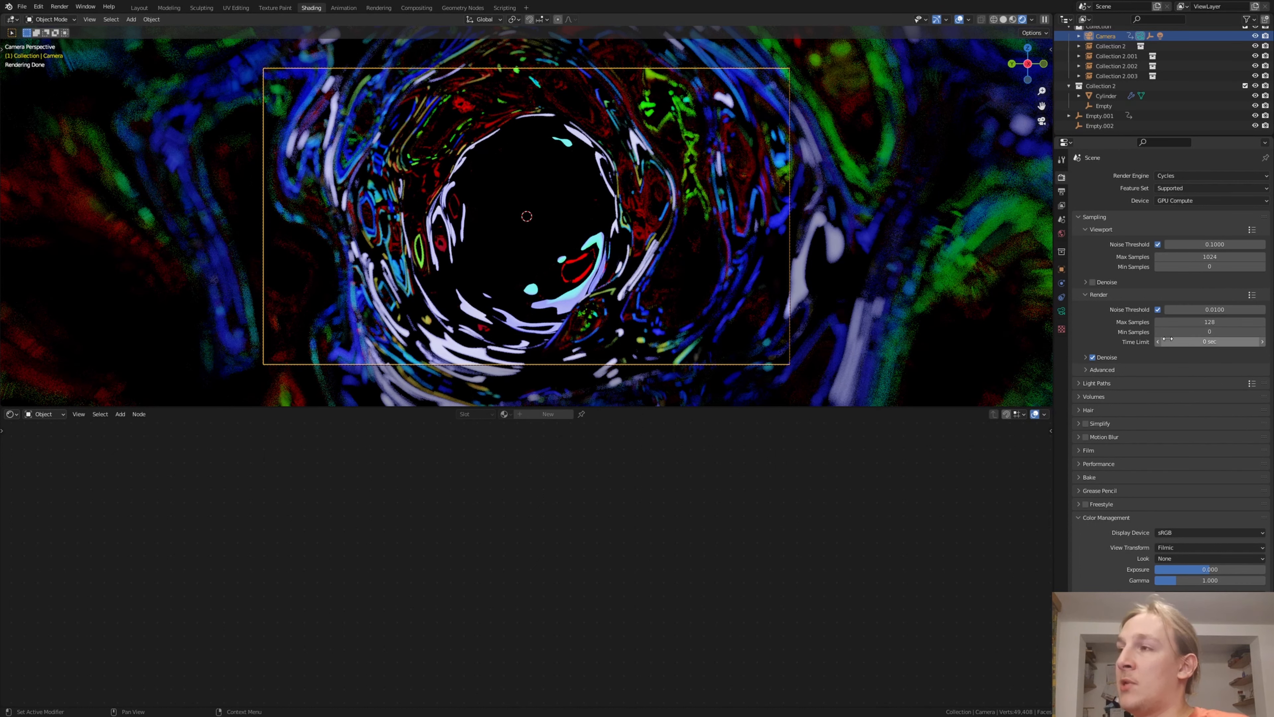
click(1086, 357)
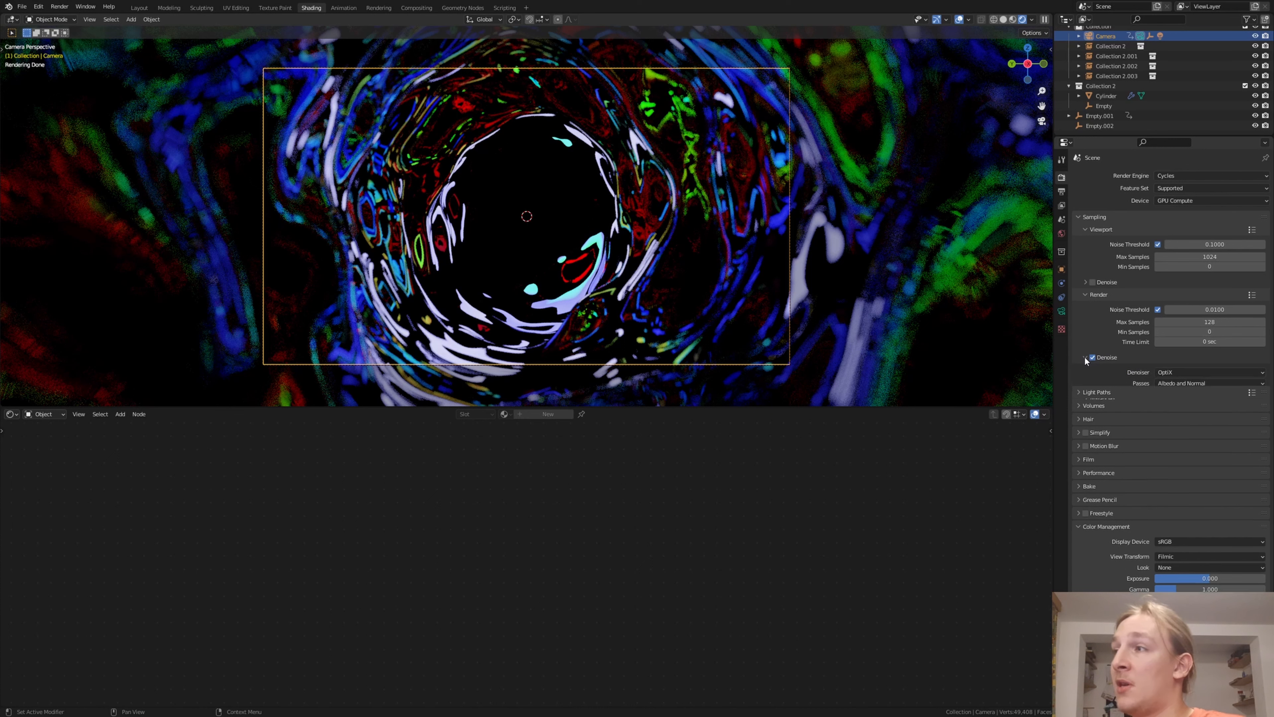
click(1165, 372)
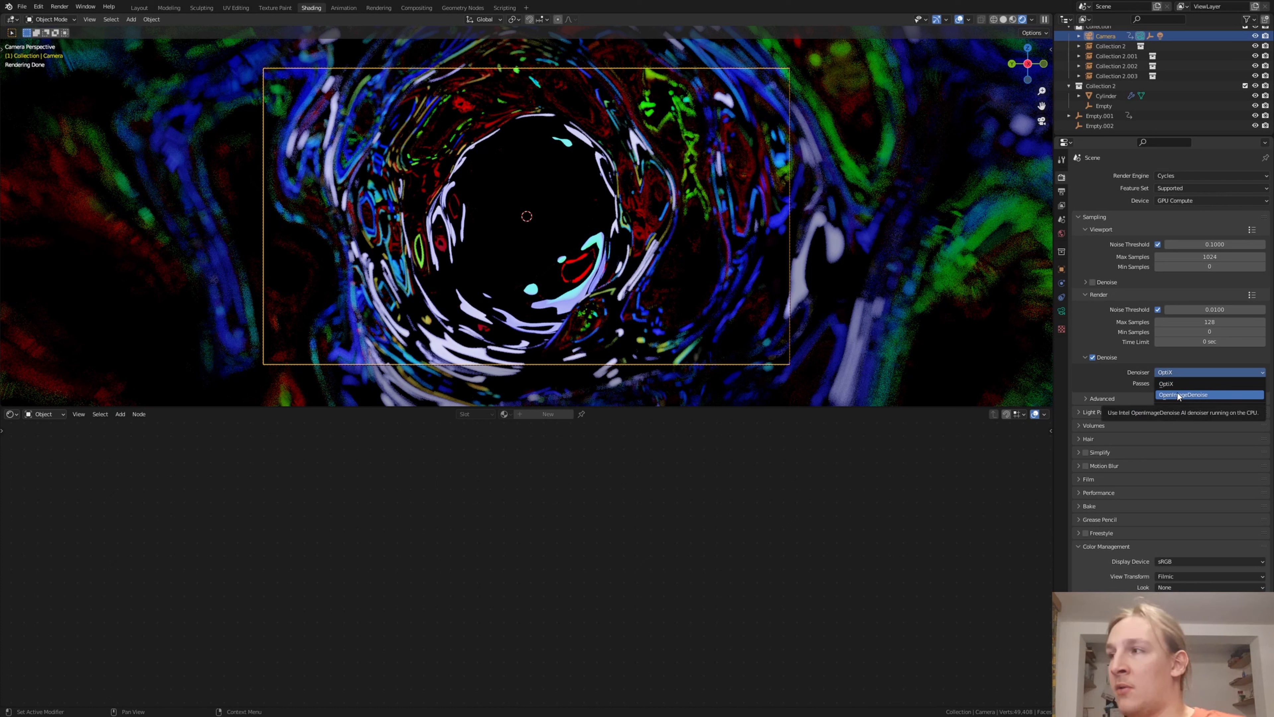
click(1169, 383)
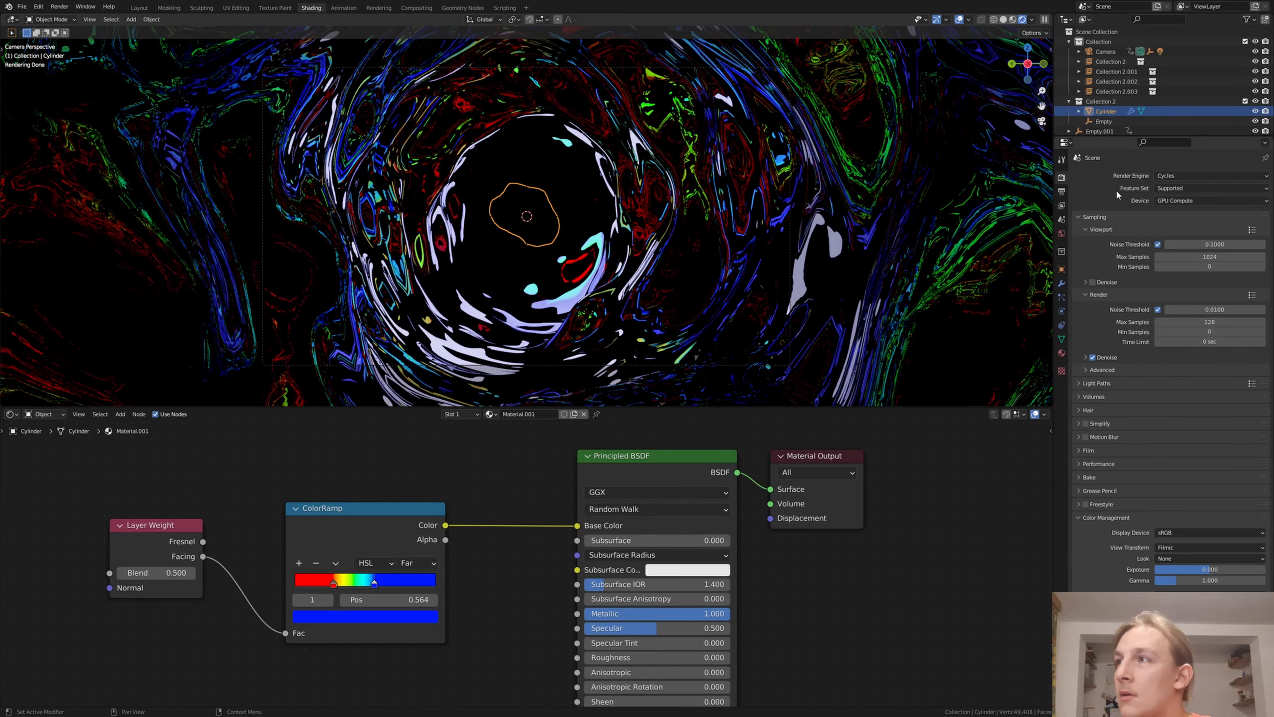
Open the scene's output settings with the frame range, file path and file format
click(1061, 191)
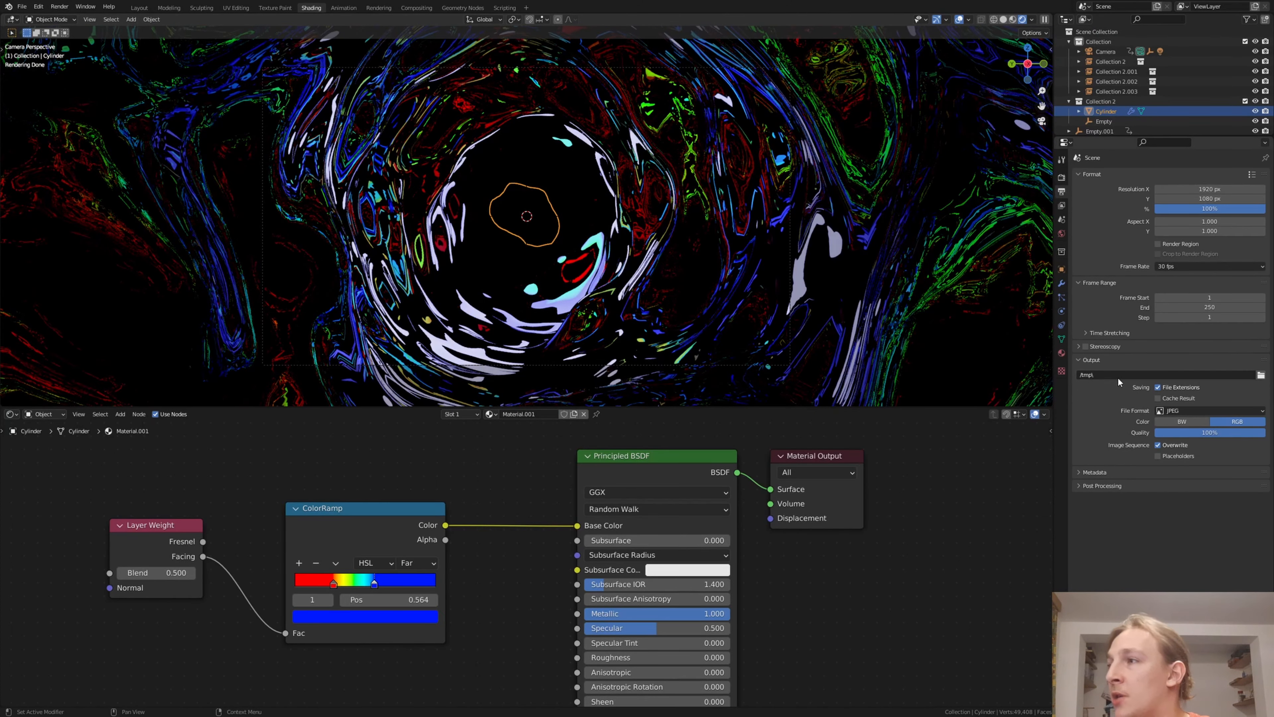